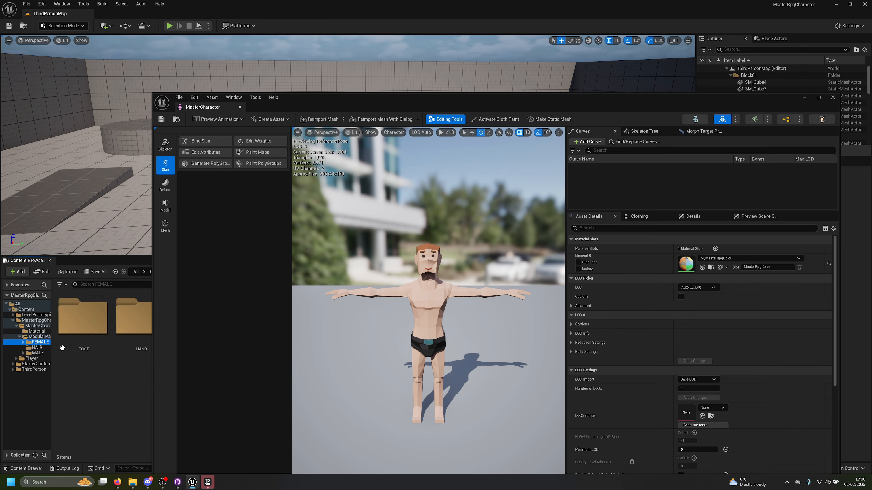
Step: Browse the female FOOT and HEAD part folders and close the MasterCharacter mesh editor
double_click(81, 330)
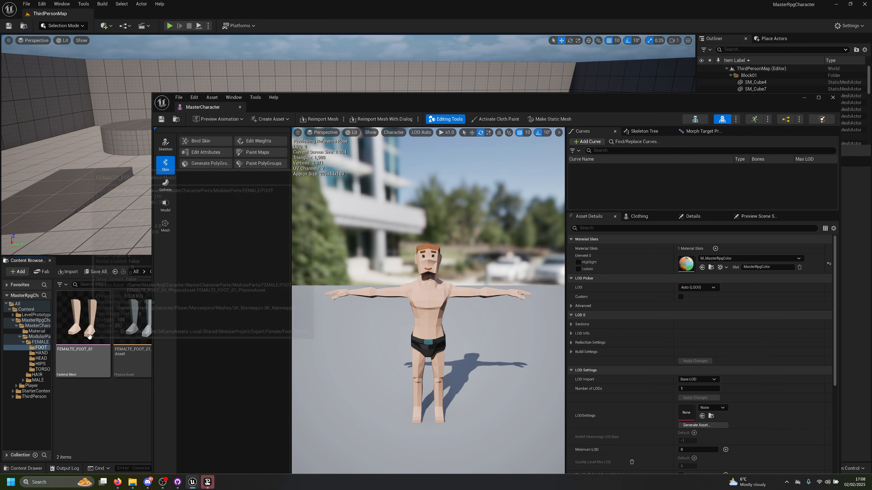
left_click(41, 359)
left_click_drag(391, 106, 305, 62)
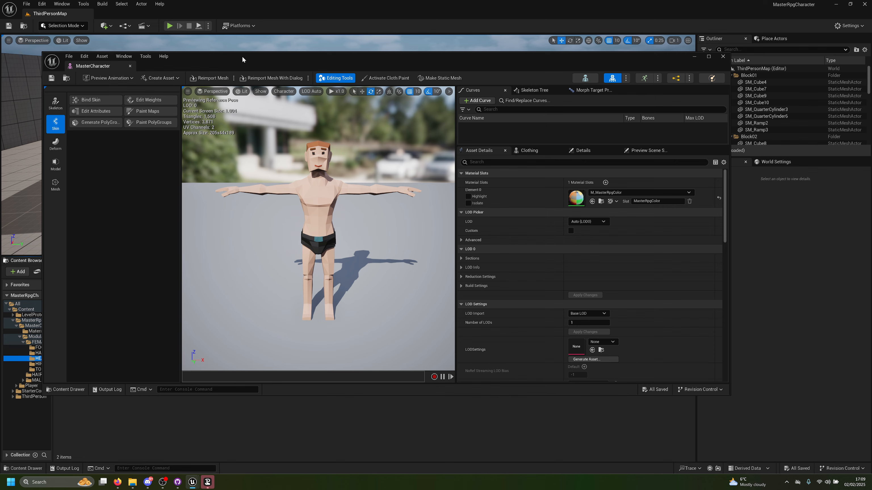
left_click_drag(254, 64, 257, 165)
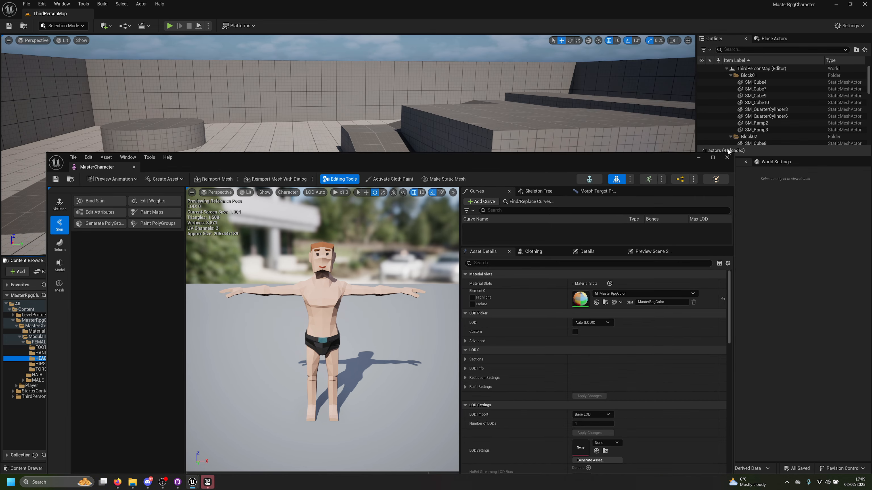
left_click(727, 157)
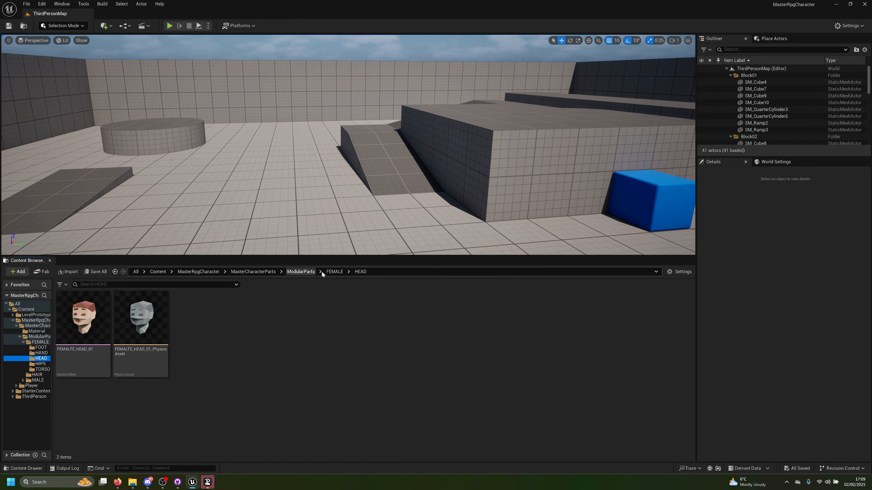
Step: Return to the MasterCharacterParts folder in the content browser
left_click(333, 273)
left_click(294, 273)
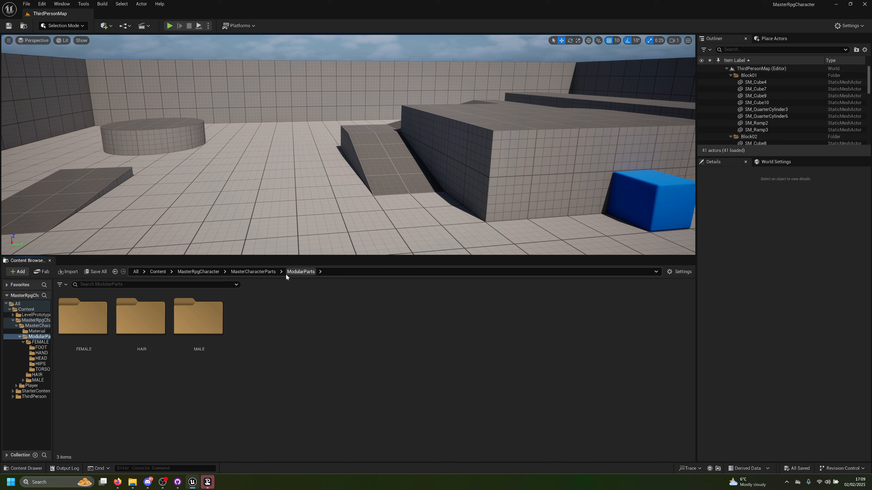
left_click(261, 271)
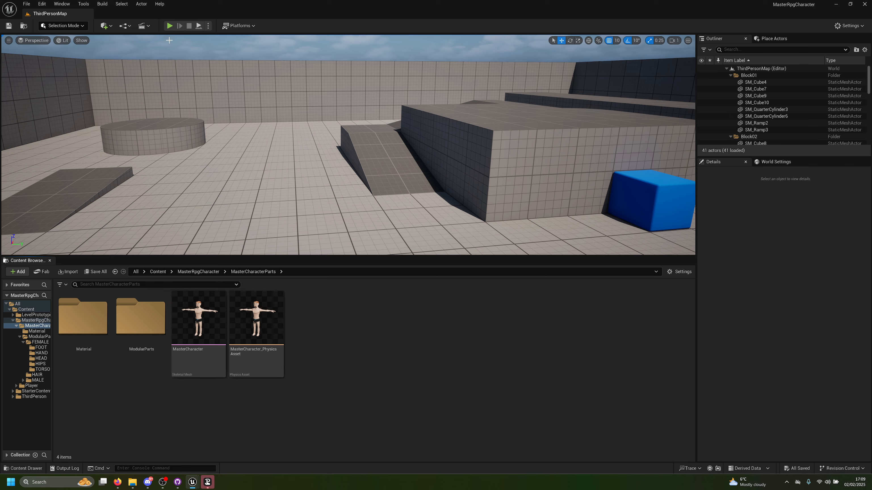
Step: Play-test ThirdPersonMap in the viewport by running and jumping the mannequin around the level, and end the play session
left_click(169, 26)
key("w")
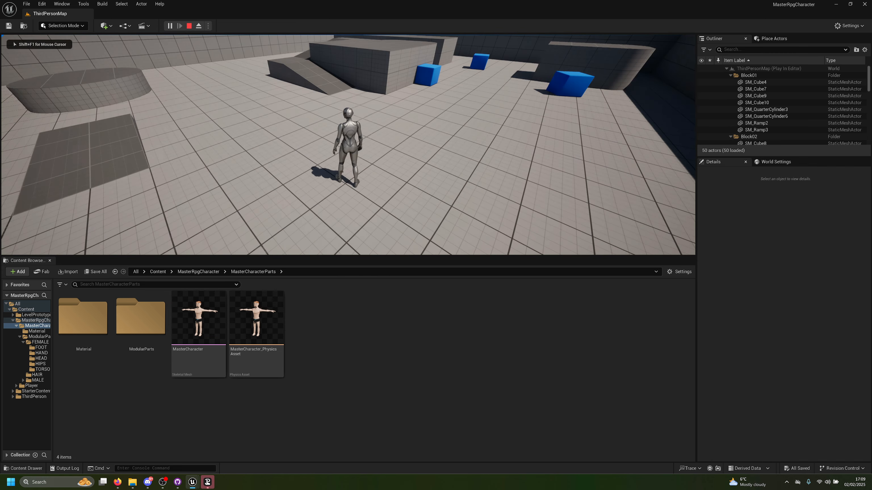
key("a")
key("s")
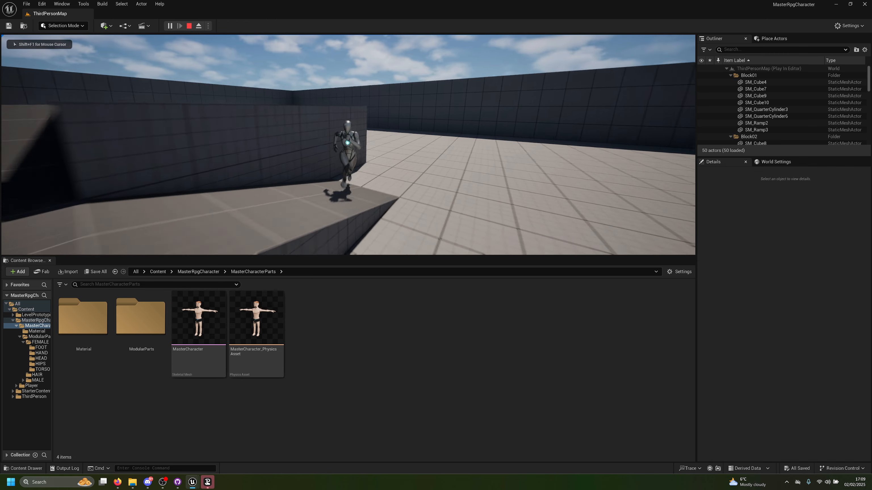
key("d")
key("a")
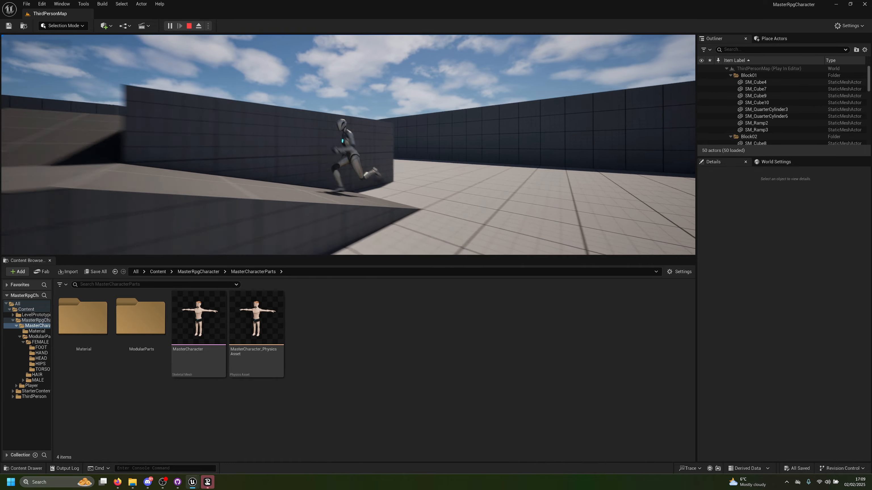
key("space")
key("w")
key("space")
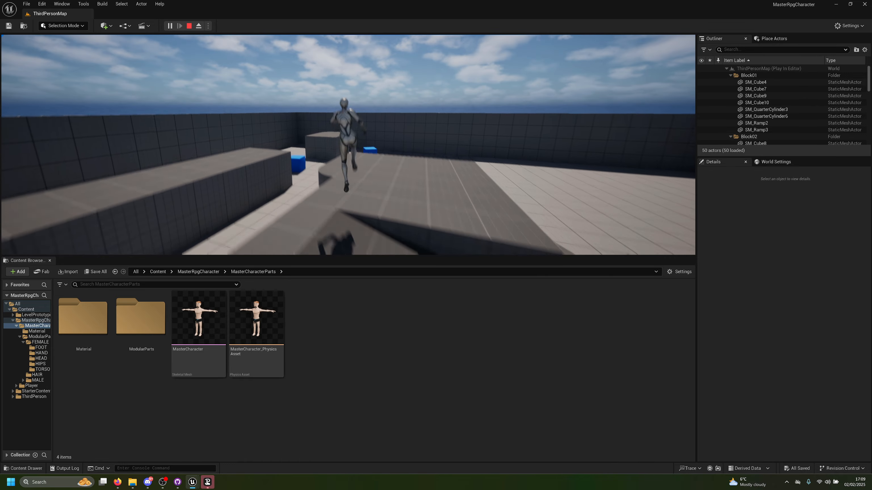
key("space")
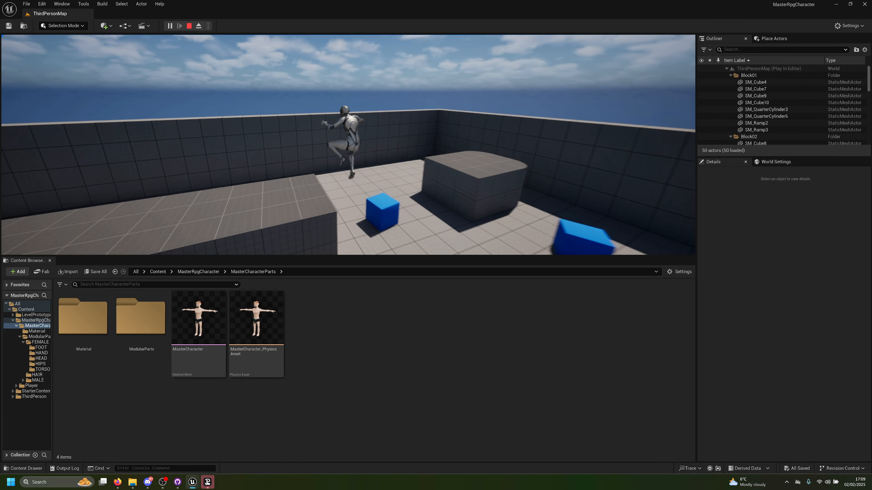
key("a")
key("w")
key("space")
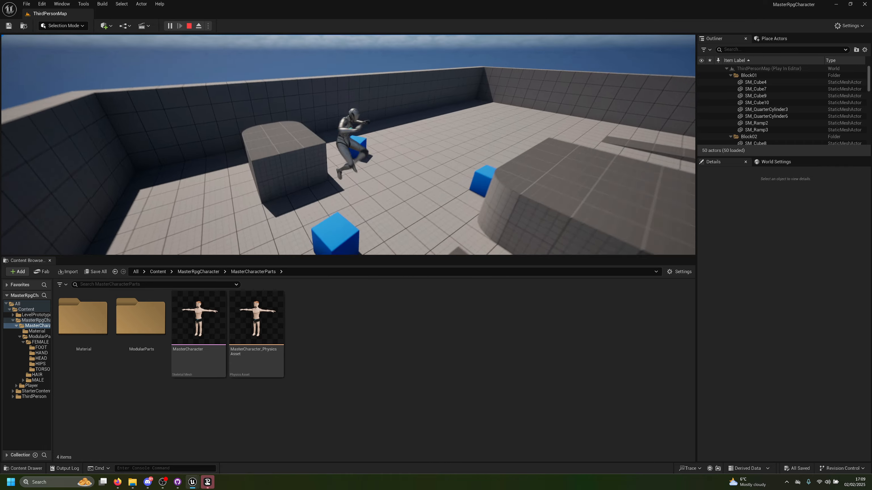
key("space")
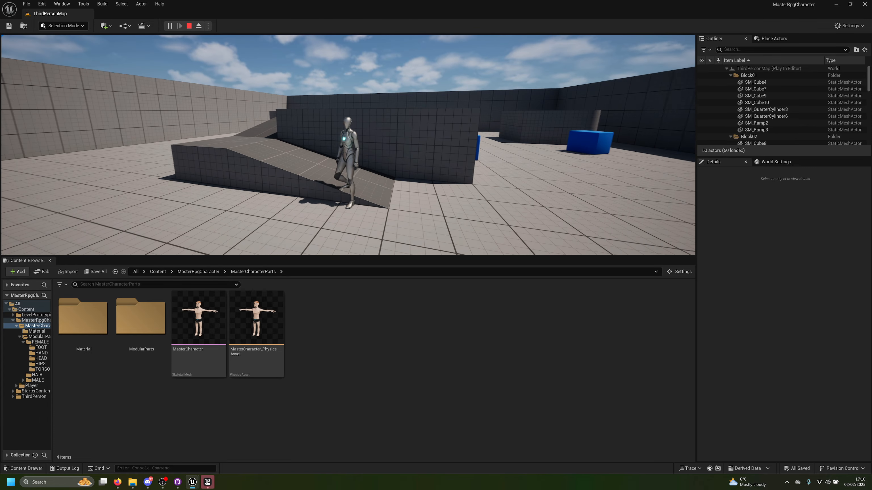
key("w")
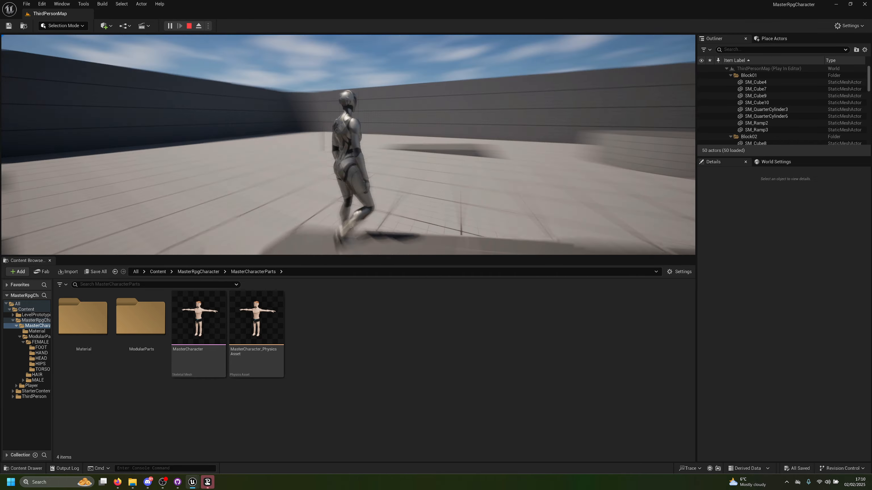
key("a")
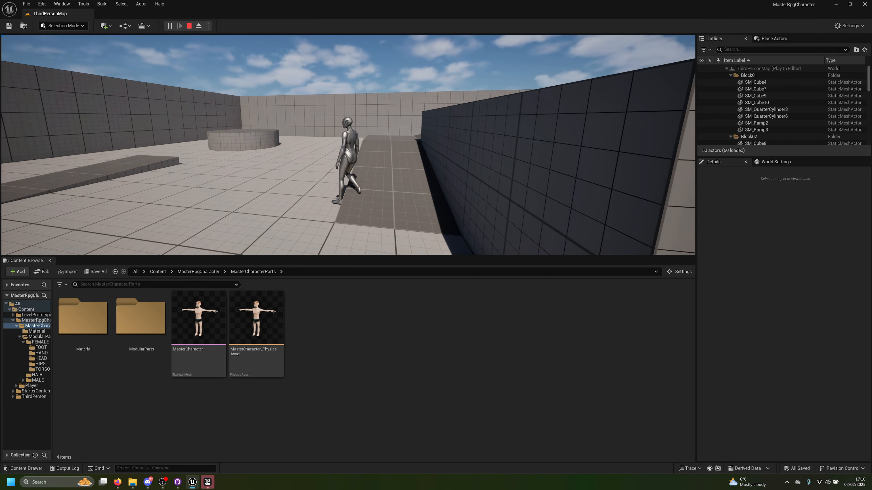
key("w")
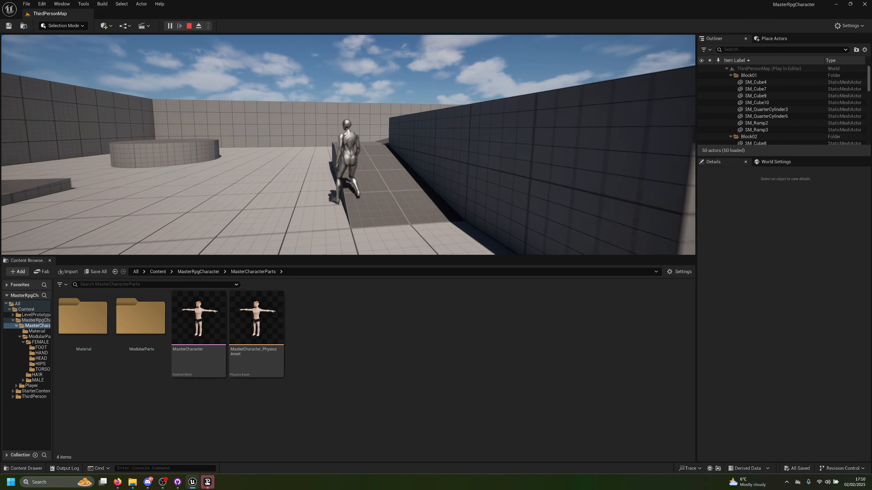
key("space")
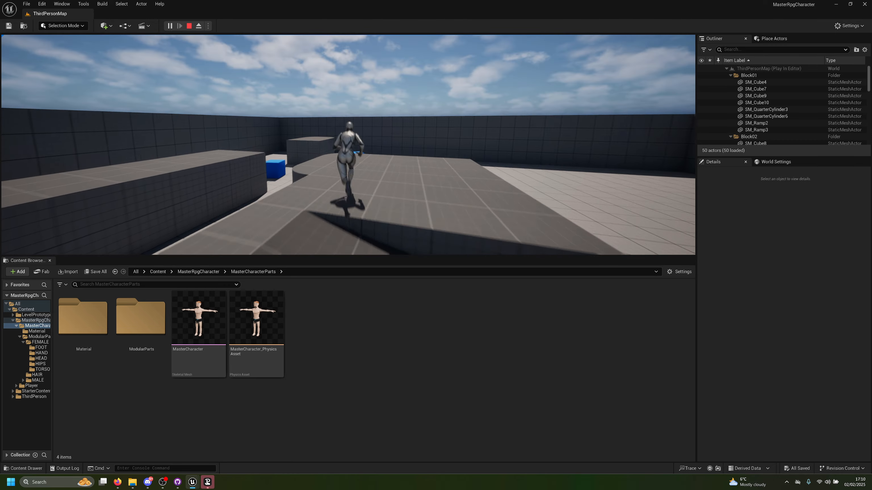
key("space")
key("Escape")
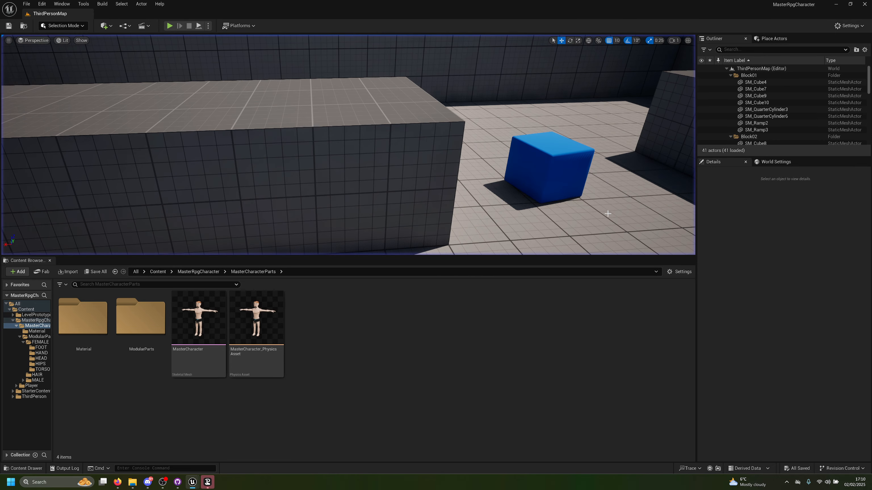
Step: Launch the level in a new editor window (PIE), reposition the preview window and close it
left_click(209, 28)
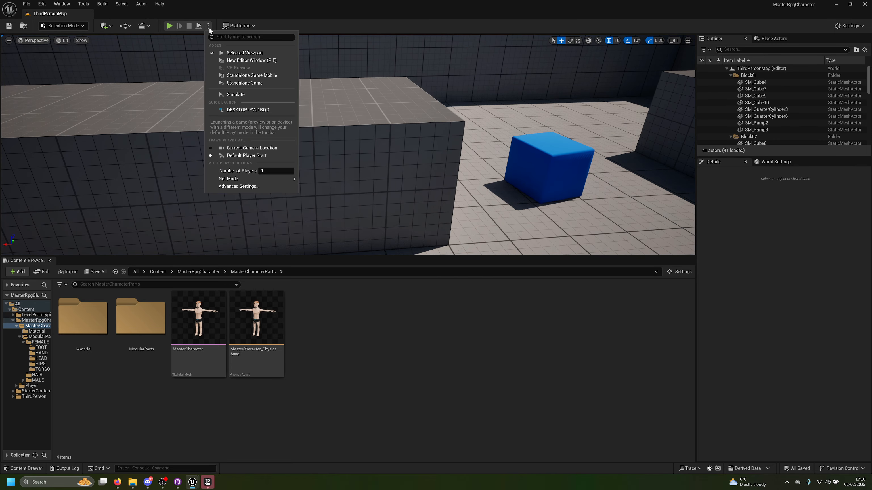
left_click(254, 60)
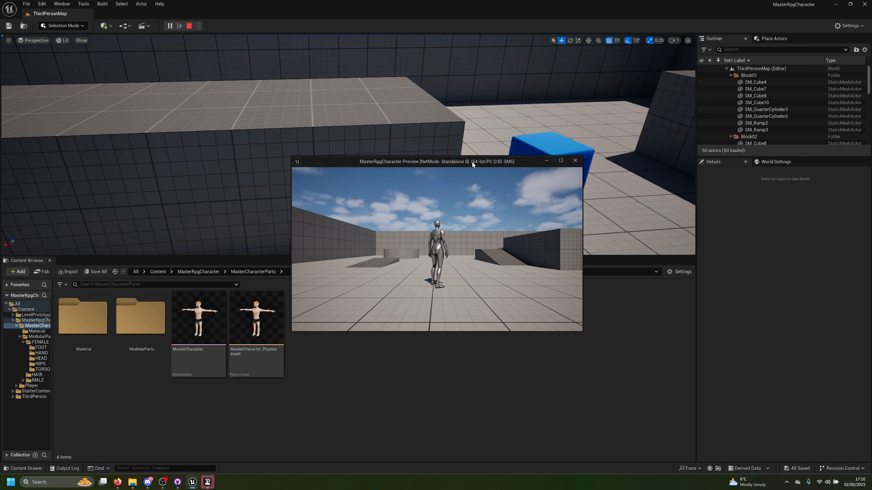
left_click_drag(473, 164, 406, 148)
left_click(508, 144)
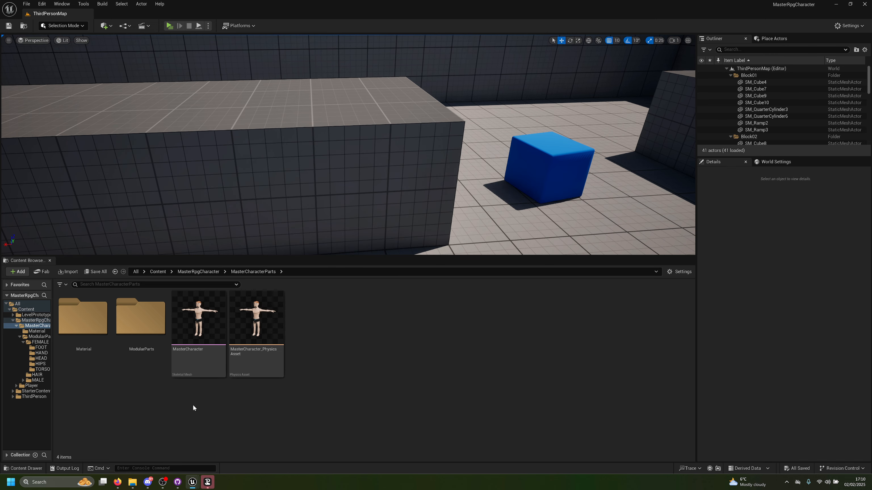
Step: Open the BP_MasterPlayer blueprint from the MasterRpgCharacter Player folder and move its window clear of the content browser's folders
left_click(199, 272)
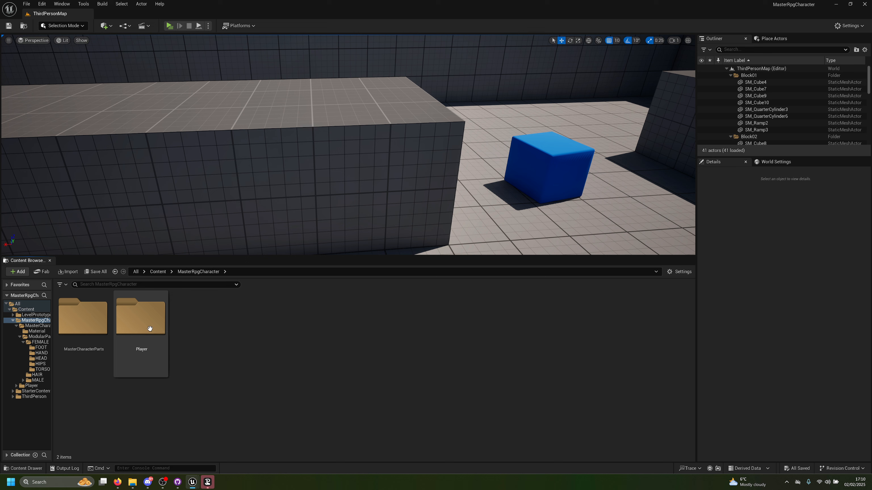
double_click(153, 336)
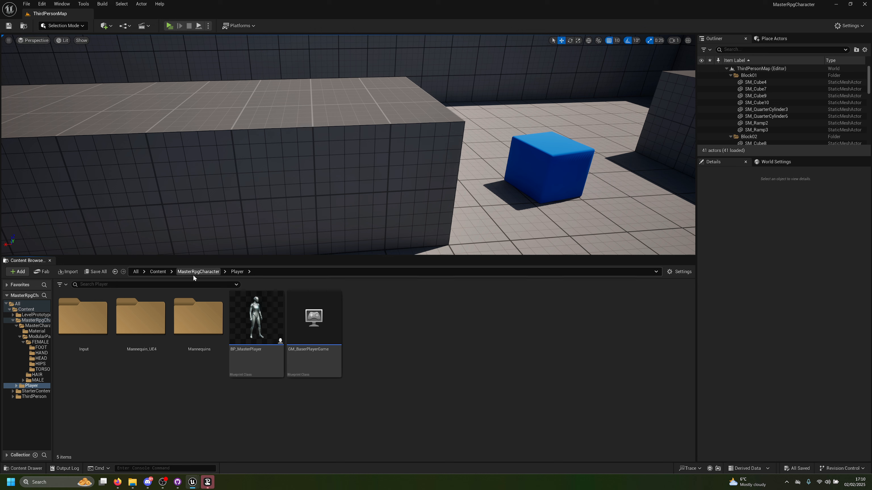
left_click(253, 318)
double_click(271, 360)
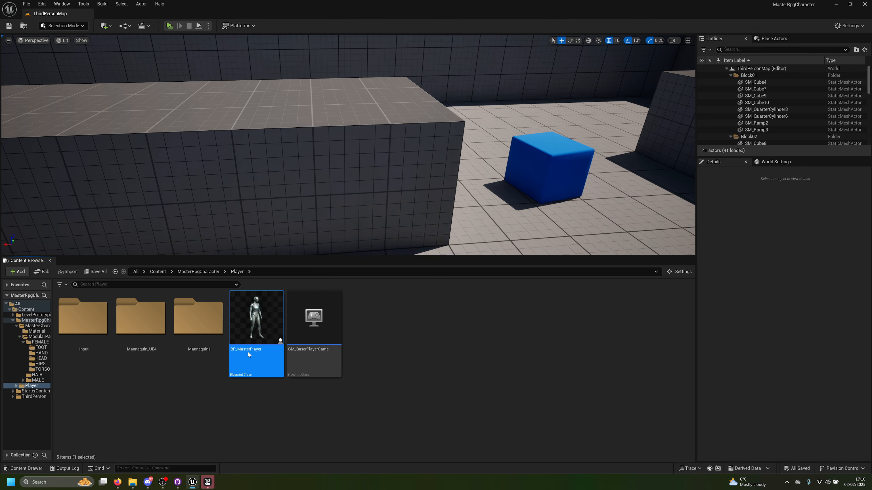
double_click(307, 153)
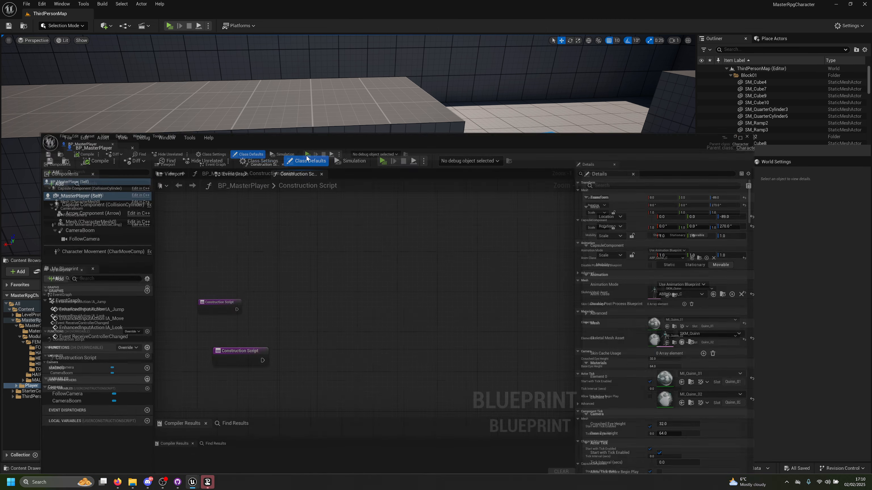
right_click_drag(303, 185, 309, 165)
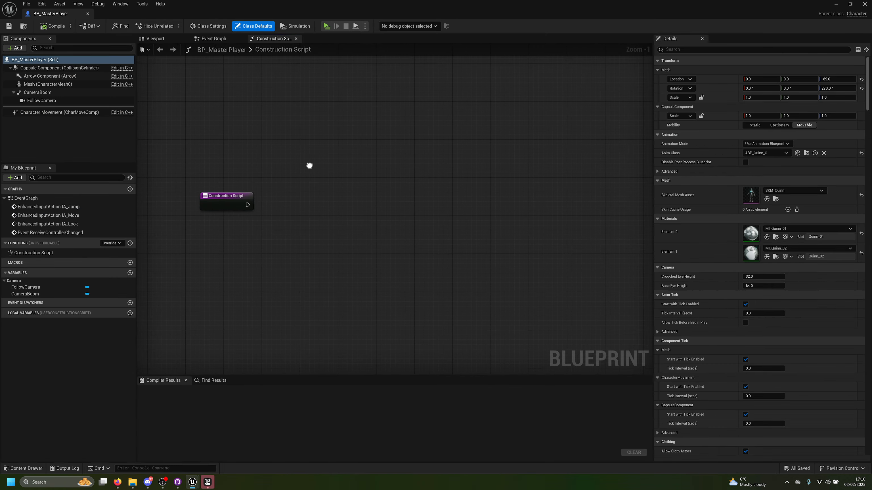
left_click_drag(278, 13, 545, 351)
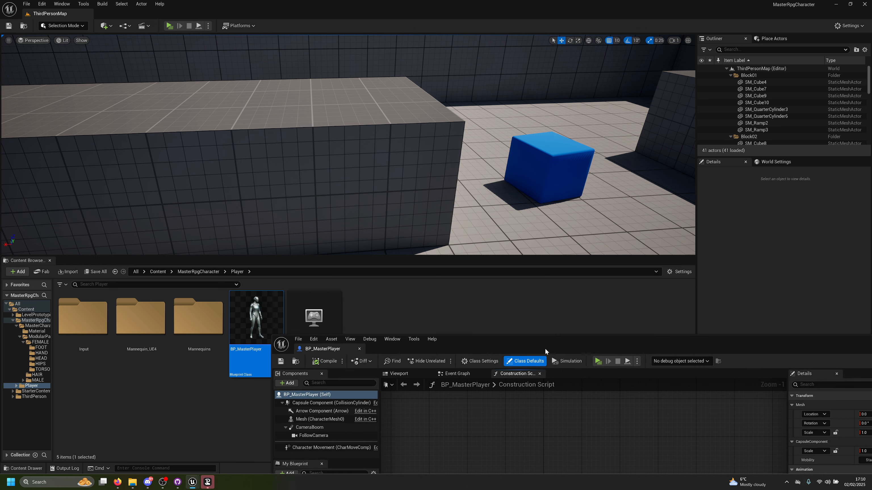
Step: Browse to the male HEAD folder within ModularParts and place the BP_MasterPlayer window so both it and the folder's assets are accessible
left_click(201, 273)
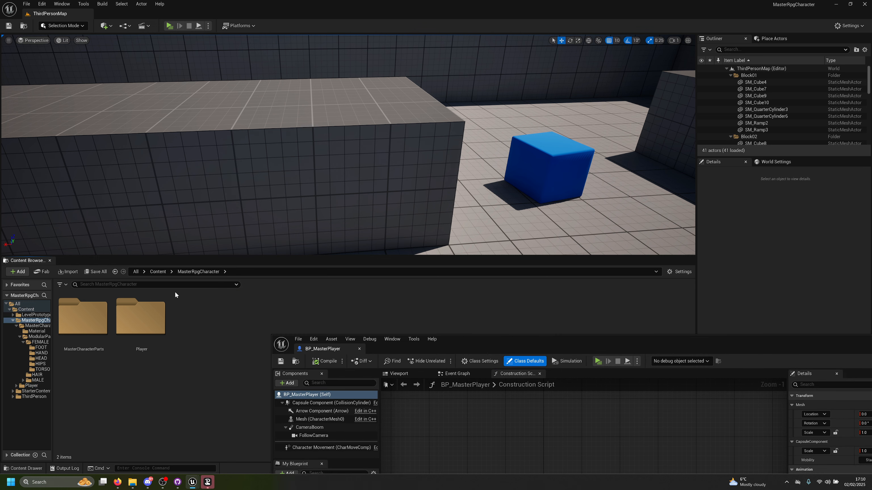
double_click(151, 318)
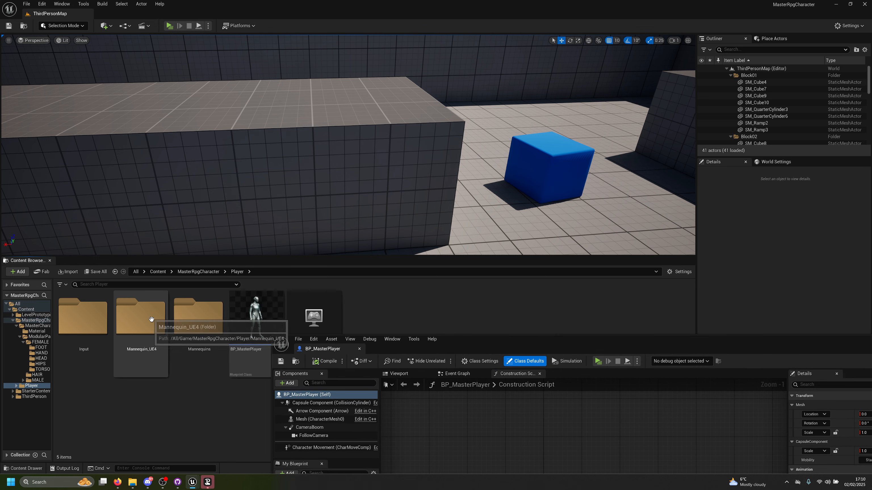
left_click(194, 271)
double_click(93, 315)
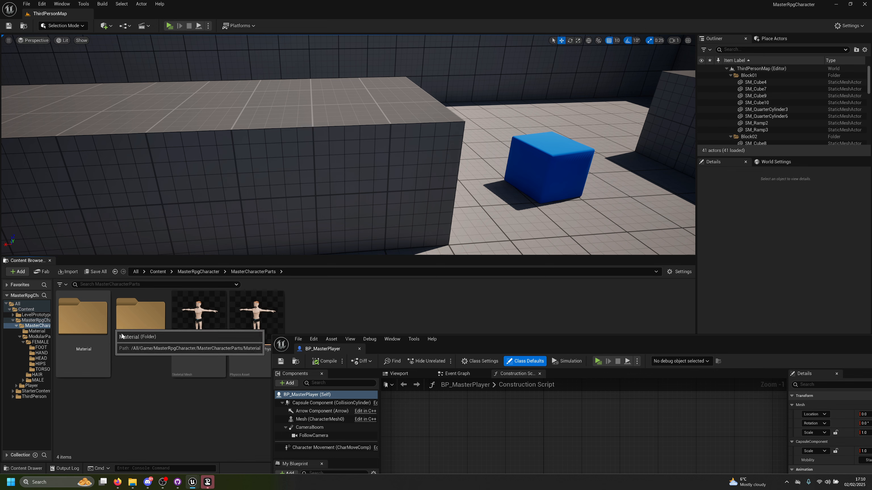
double_click(134, 331)
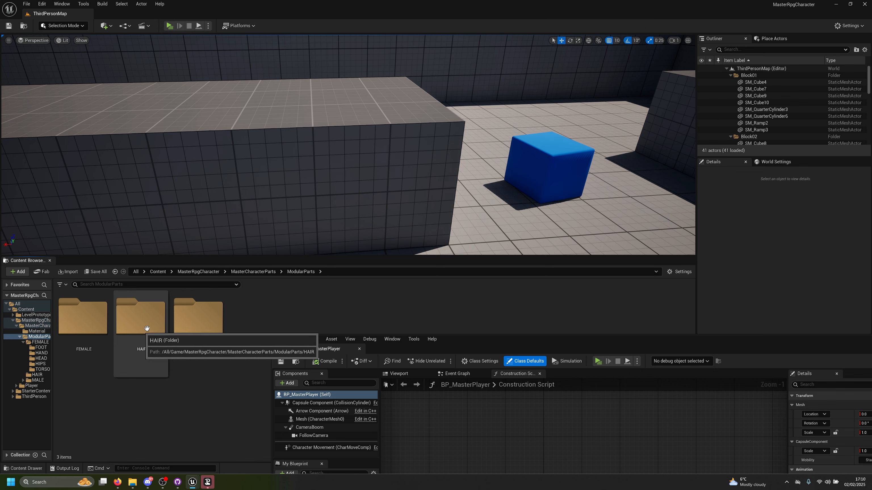
double_click(215, 331)
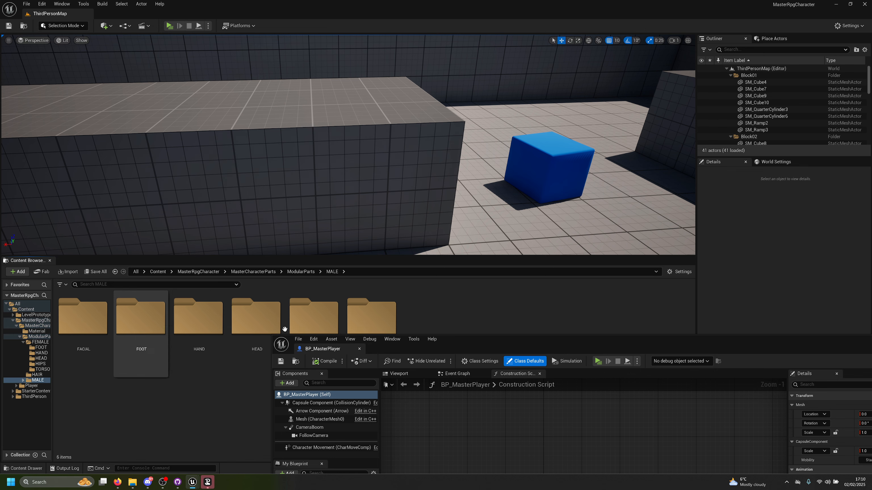
left_click_drag(508, 341, 453, 102)
double_click(262, 331)
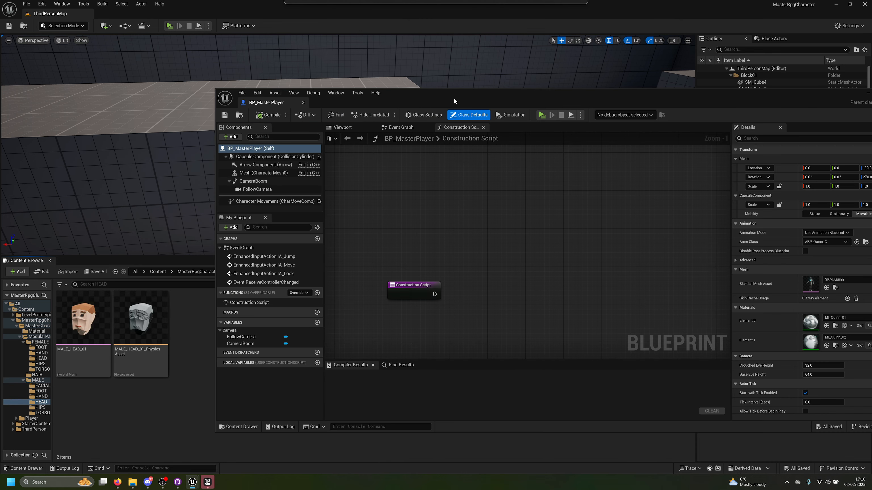
Step: Show the BP_MasterPlayer viewport and select the Mesh (CharacterMesh0) component
left_click(339, 131)
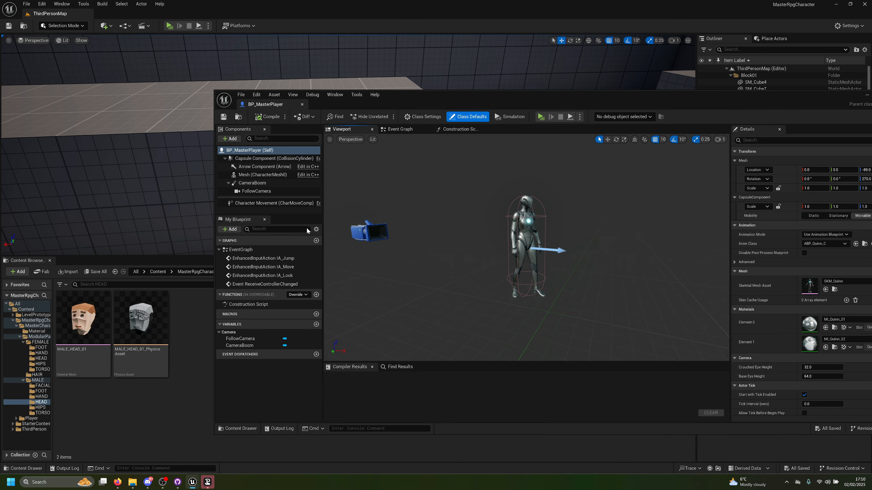
left_click(246, 175)
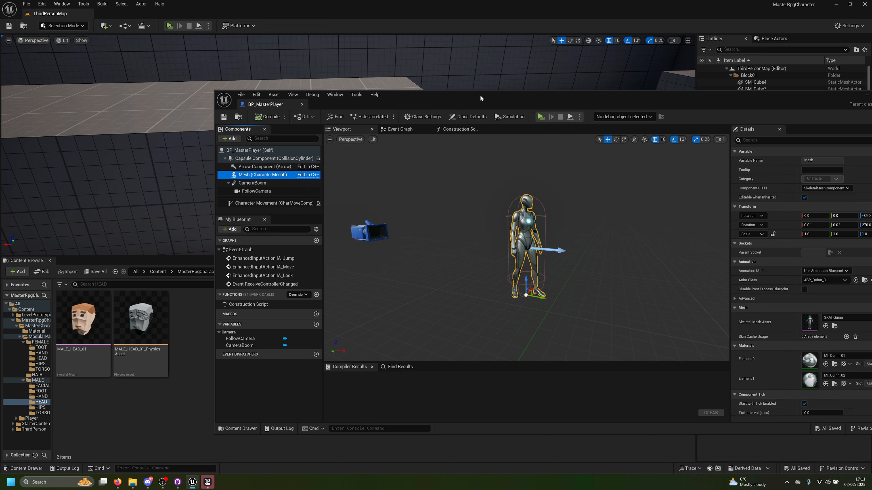
Step: Set the Mesh component's skeletal mesh asset to MALE_HEAD_01 from the male HEAD folder, and compile and save BP_MasterPlayer
left_click_drag(480, 98, 421, 78)
left_click_drag(82, 319, 748, 296)
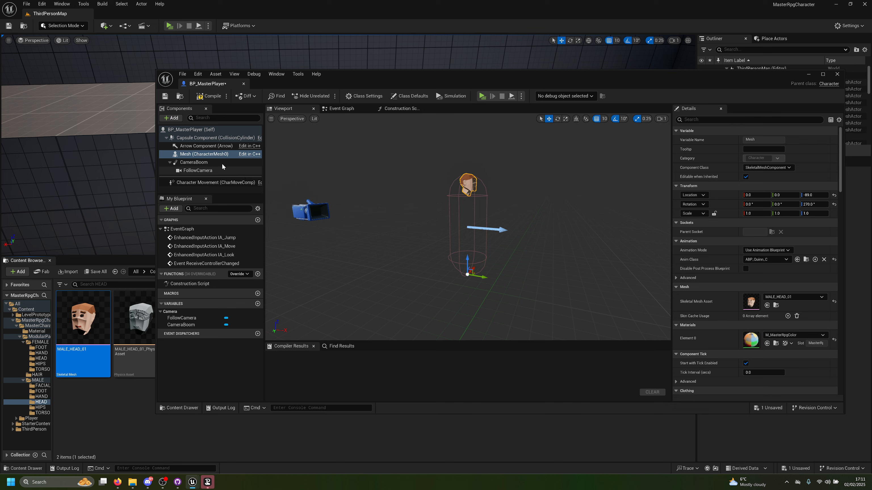
key("d")
mouse_move(518, 209)
right_mouse_down()
mouse_move(453, 206)
mouse_move(499, 199)
mouse_move(487, 195)
mouse_move(507, 203)
right_mouse_up()
key("w")
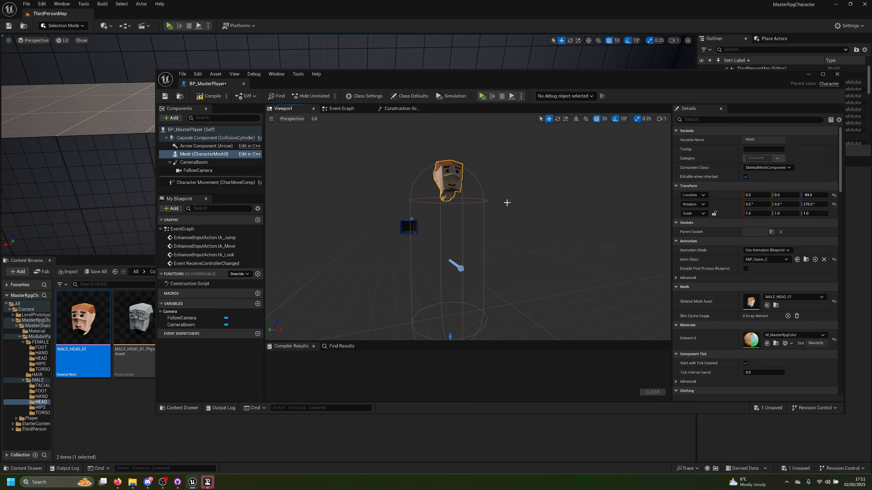
left_click(208, 96)
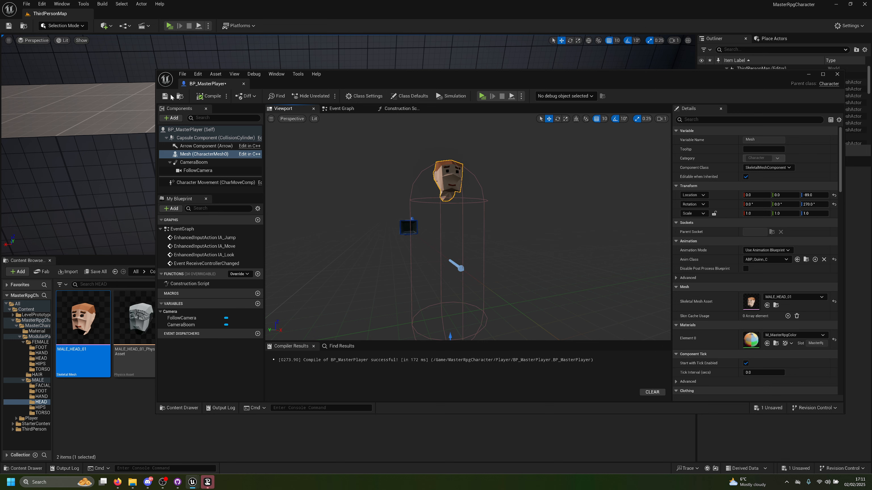
key("ctrl+s")
Step: Play the level in a maximized preview window, move the head-only character around the map, and end the session
left_click(170, 26)
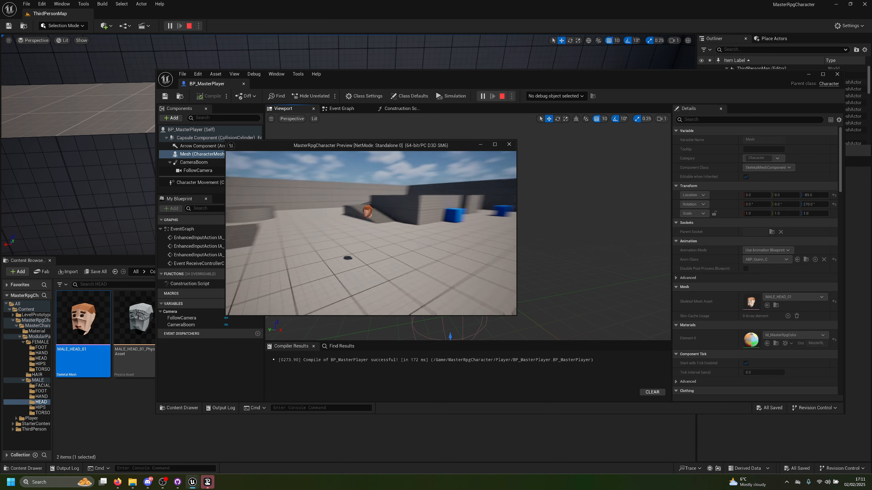
key("w")
key("a")
key("shift+F1")
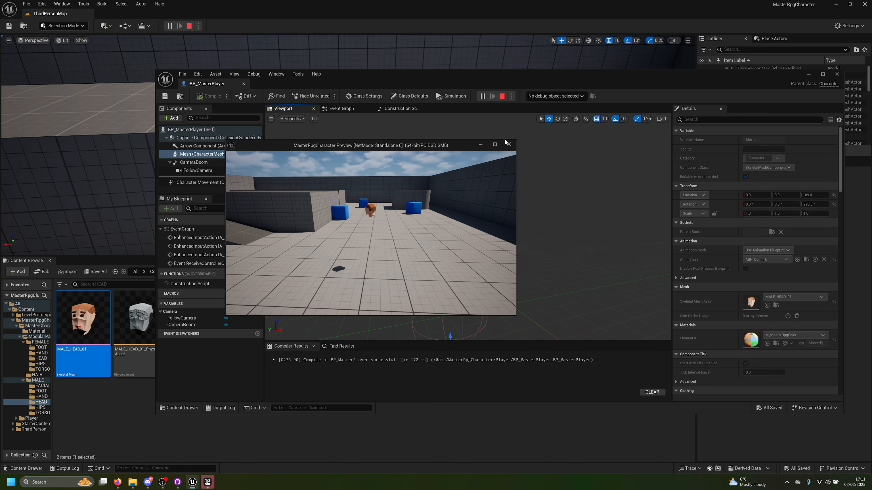
left_click(495, 144)
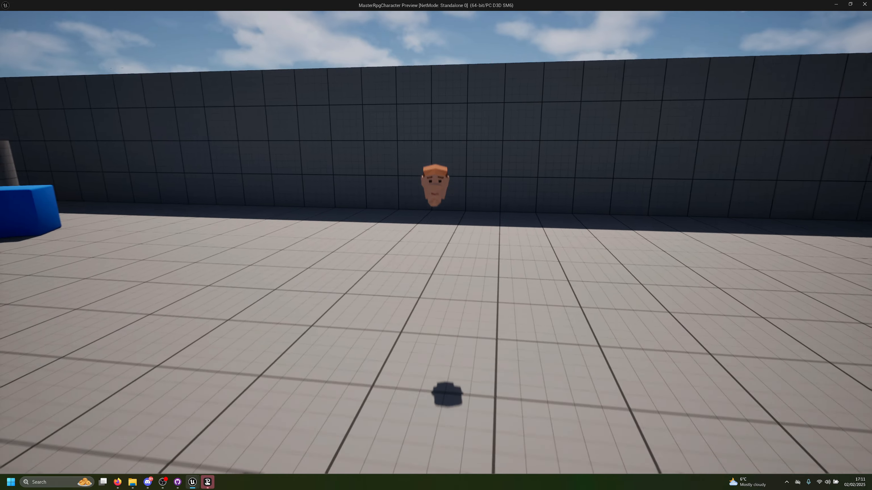
key("s")
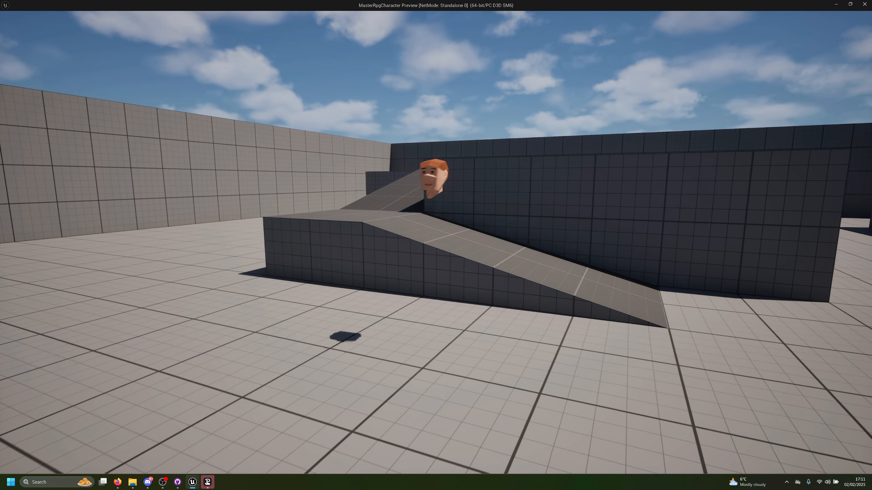
key("Escape")
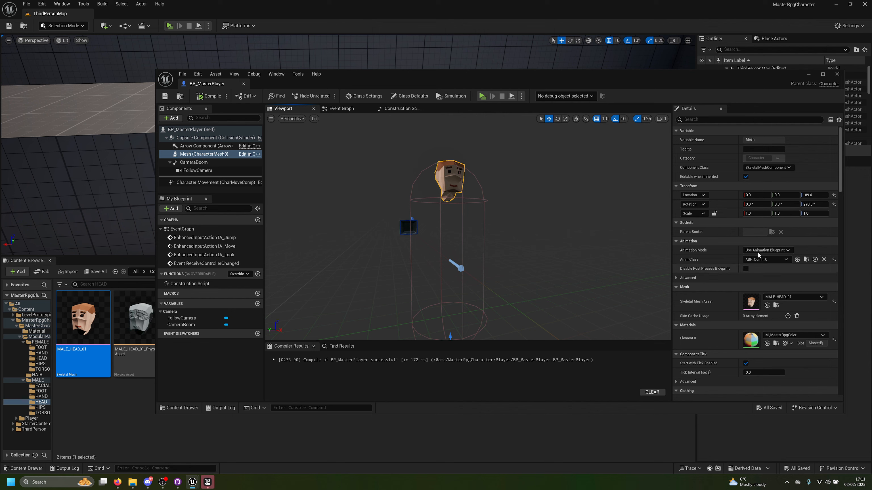
Step: Open the MALE_HEAD_01 skeletal mesh from the Mesh component's details, examine its assigned skeleton, and close the asset
scroll(760, 258, "down", 4)
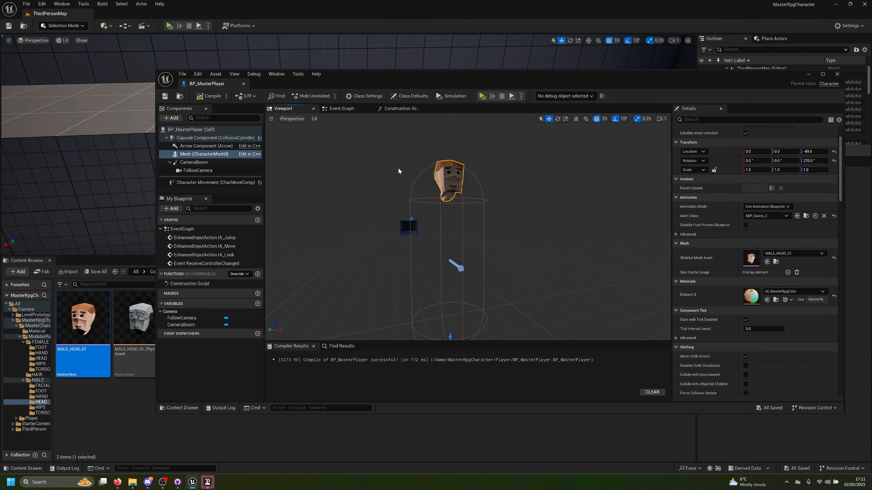
double_click(750, 260)
scroll(698, 285, "down", 5)
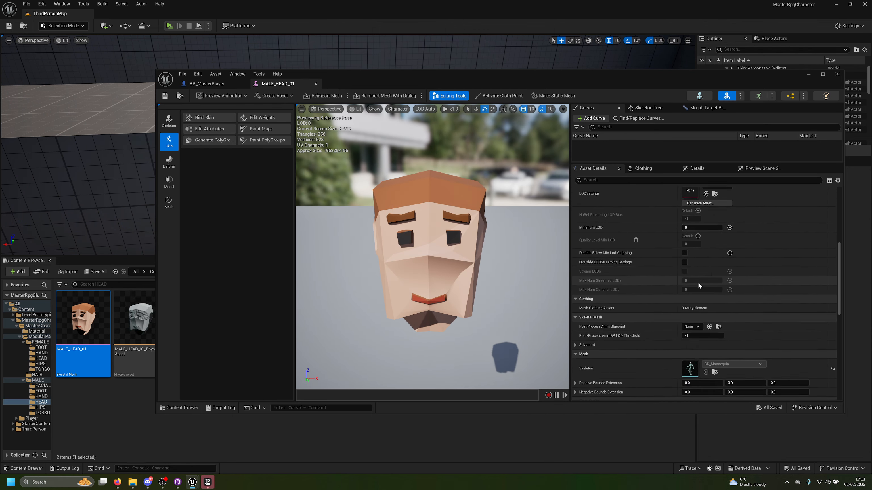
scroll(699, 285, "down", 10)
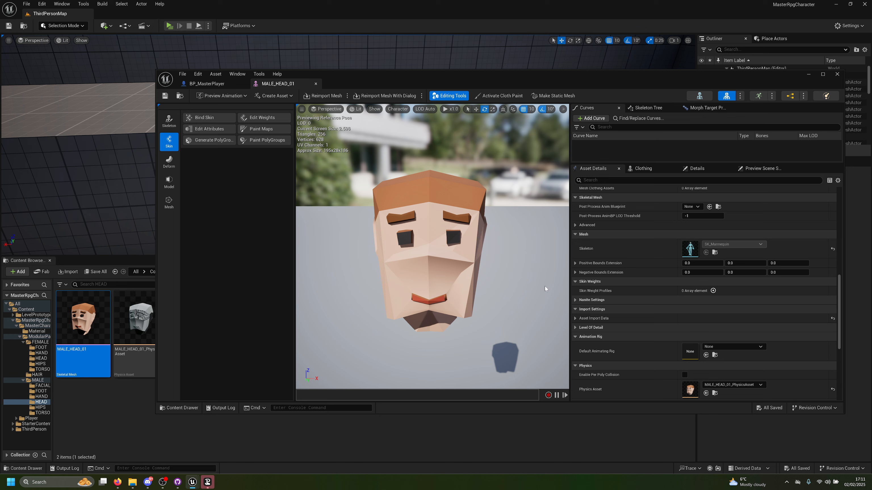
left_click(317, 84)
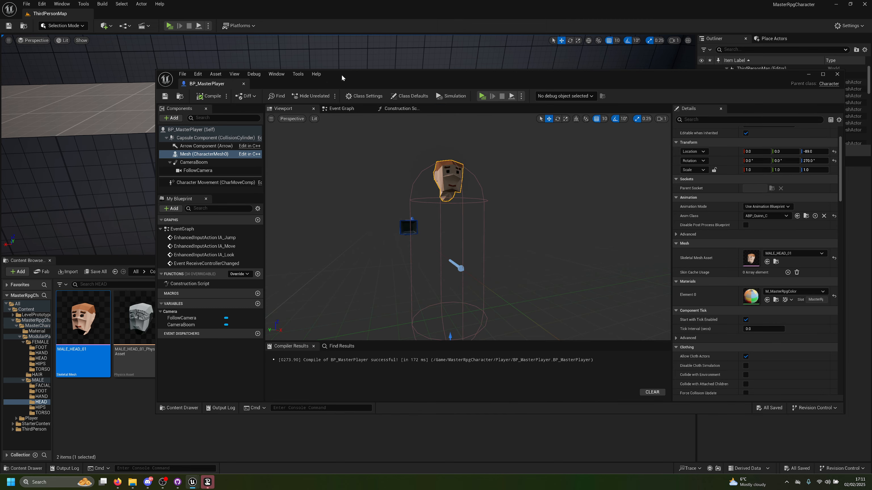
Step: Move the BP_MasterPlayer window clear of the content browser and attach MALE_FOOT_01 to the Mesh component, naming it FOOT
left_click_drag(395, 87, 469, 69)
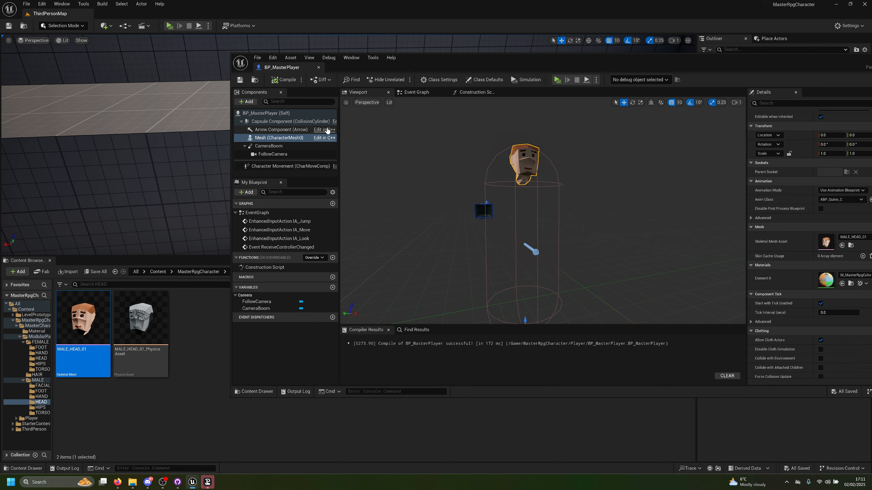
left_click(277, 139)
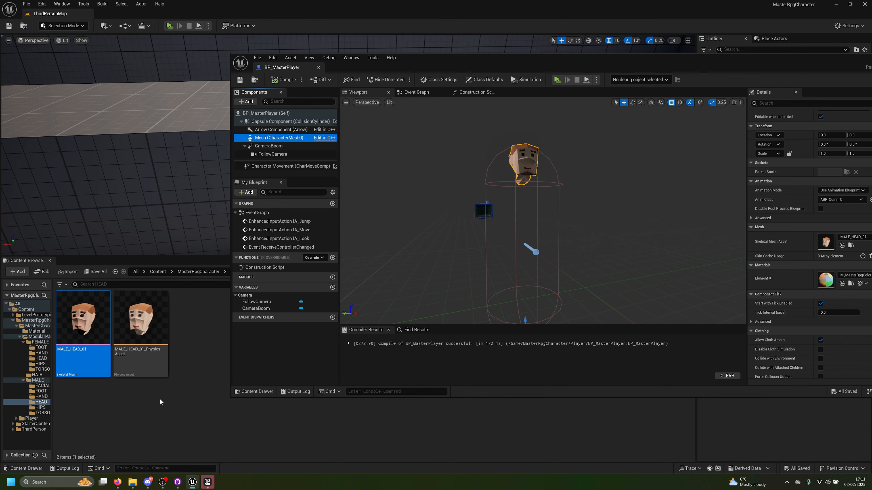
left_click_drag(412, 63, 543, 149)
left_click(44, 383)
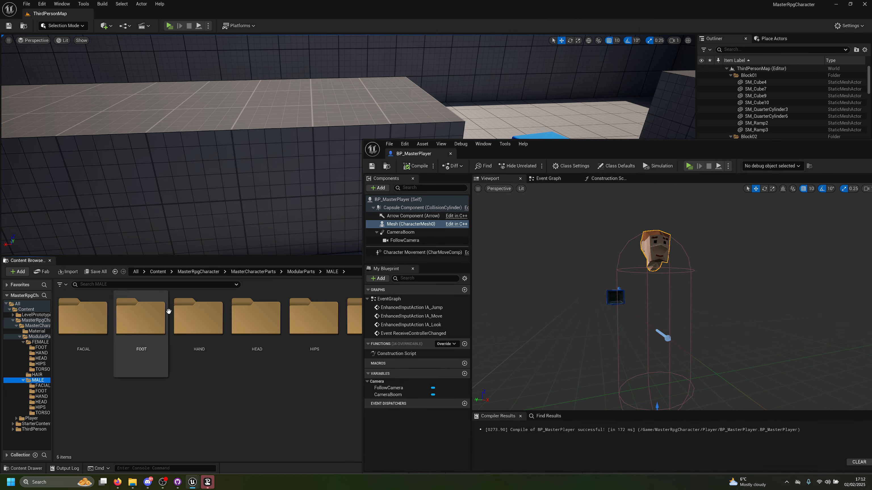
double_click(141, 318)
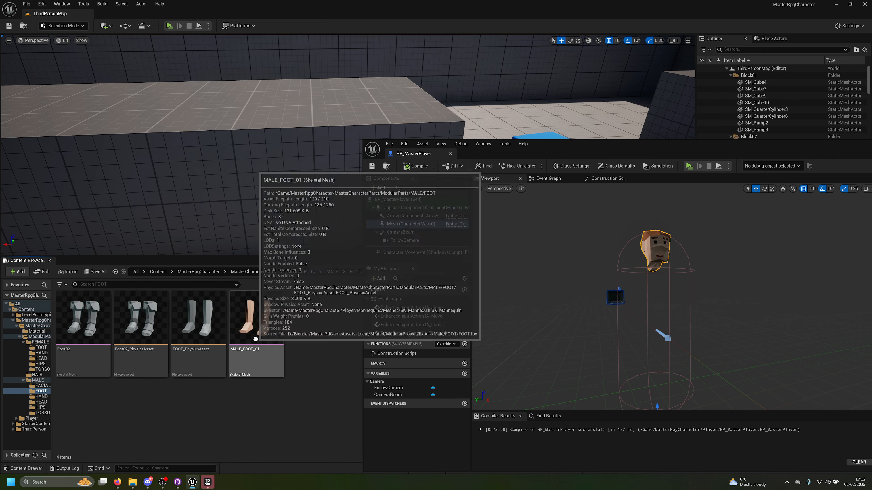
left_click_drag(256, 320, 406, 225)
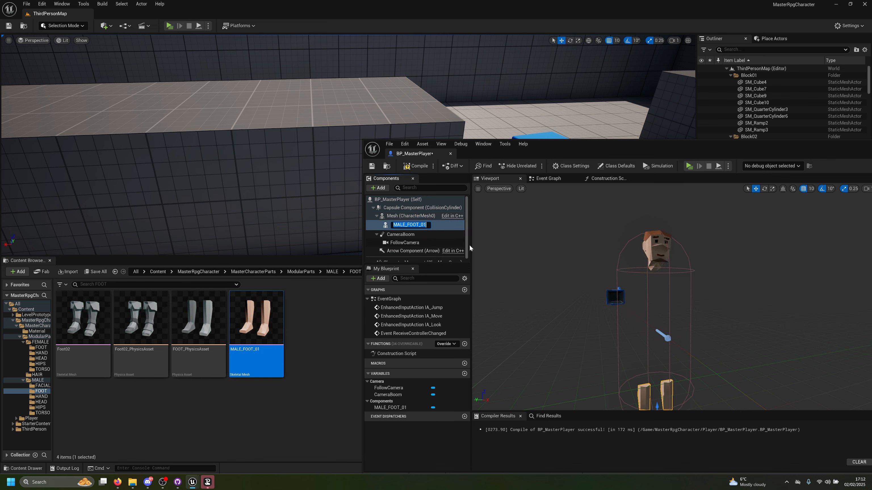
type("FOOT")
key("Return")
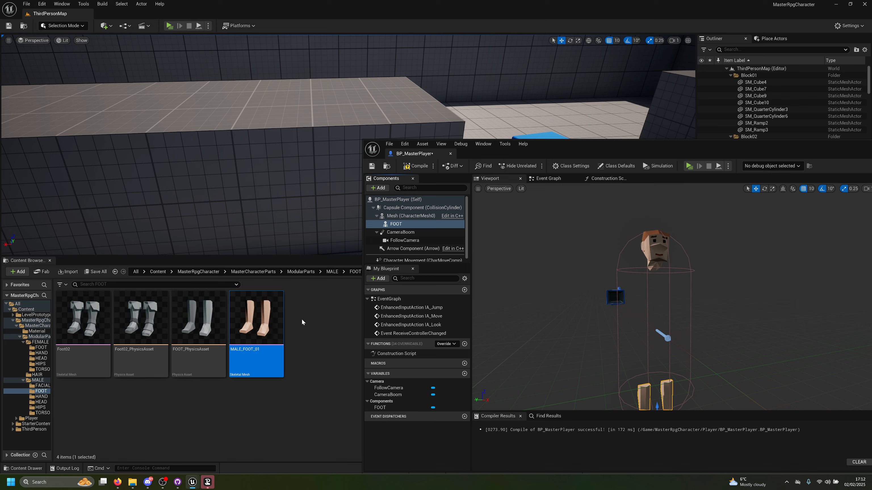
Step: Attach MALE_HAND_01 from the male HAND folder directly under the Mesh component and name it HAND
left_click(42, 397)
left_click_drag(140, 326, 399, 241)
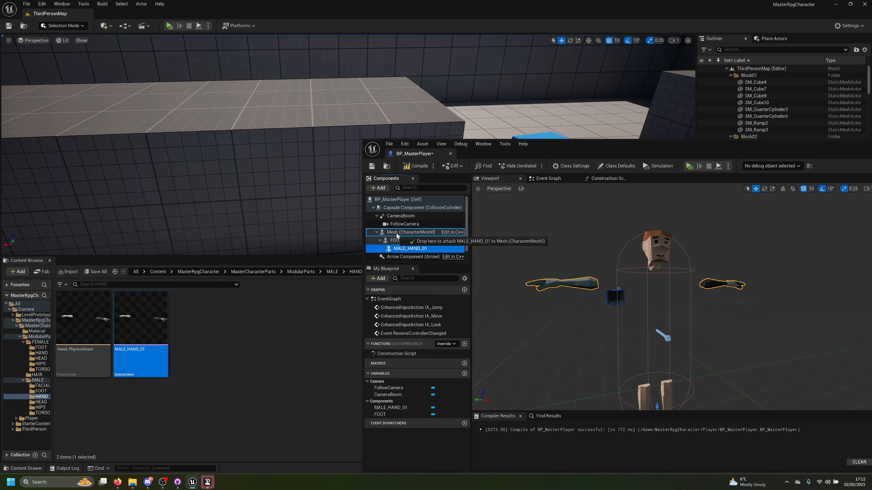
left_click(399, 241)
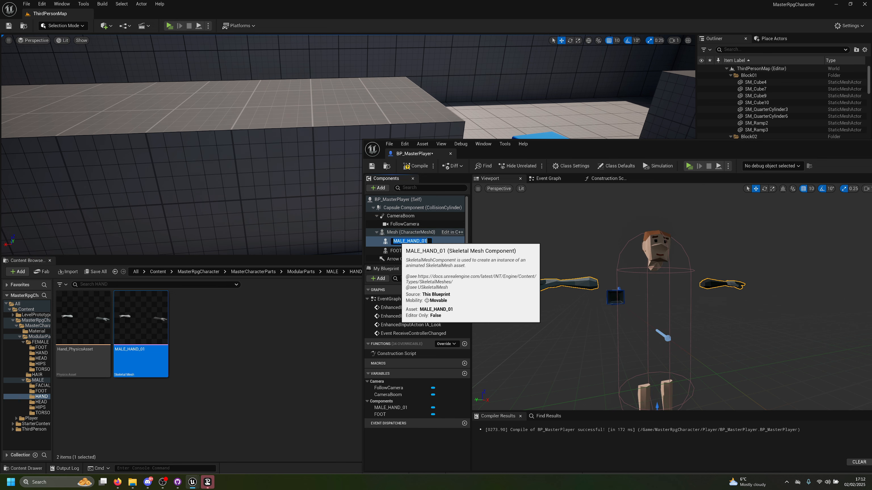
key("Return")
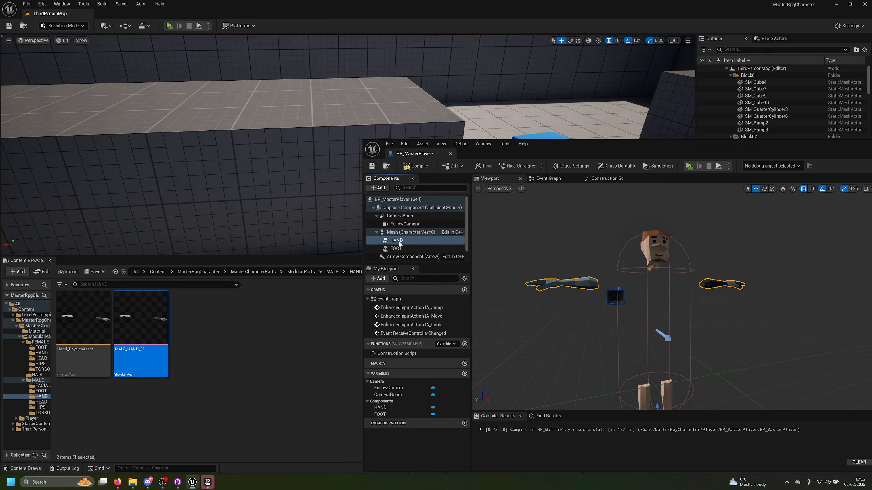
Step: Attach HIPS_MALE_01 from the male HIPS folder to the Mesh component and name it HIPS
left_click(42, 402)
left_click(42, 408)
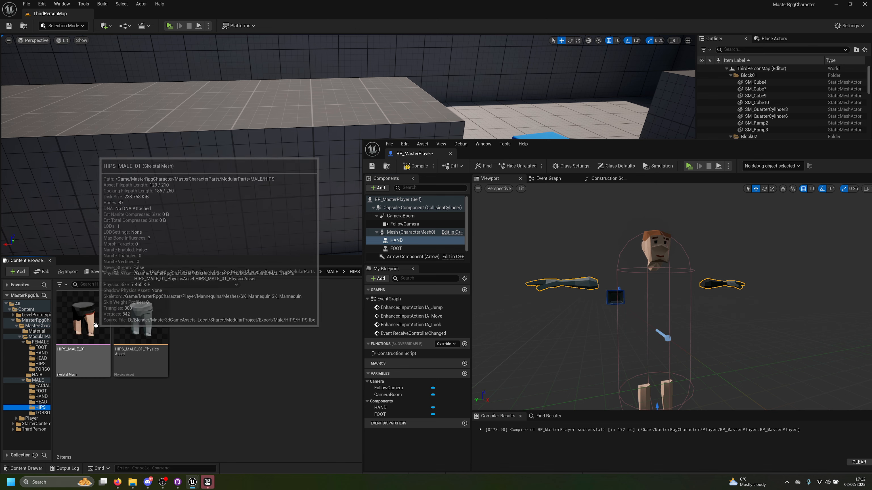
left_click_drag(71, 319, 407, 235)
key("F2")
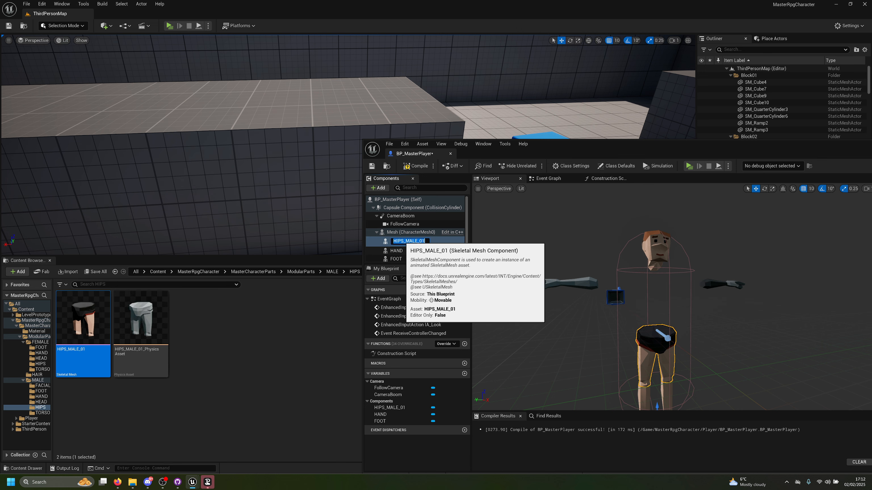
type("HIPS")
key("Return")
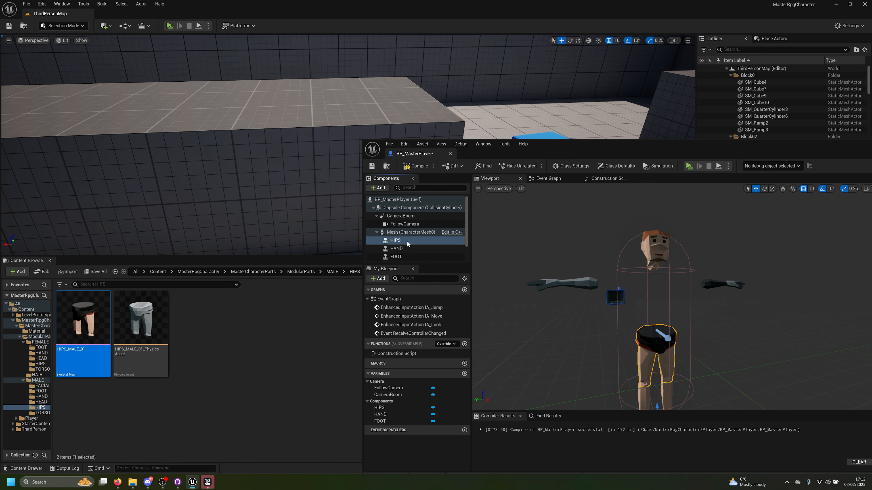
Step: Attach TORSO_MALE_01 from the male TORSO folder to the Mesh component as TORSO, and compile and save the blueprint
left_click(41, 413)
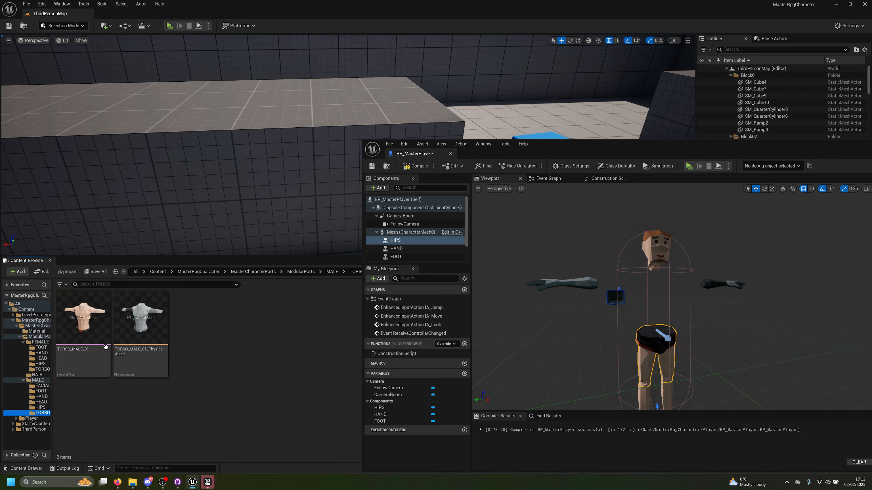
left_click_drag(83, 318, 405, 232)
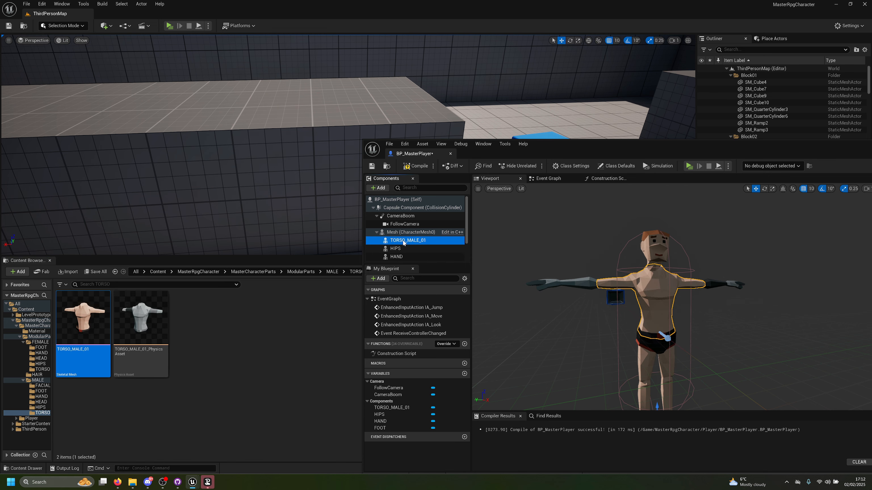
left_click(403, 240)
type("TOR")
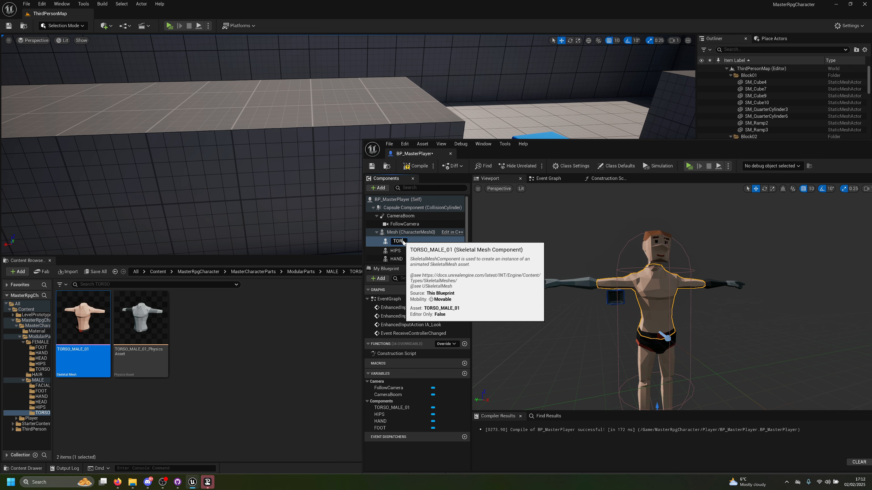
type("SO")
key("Return")
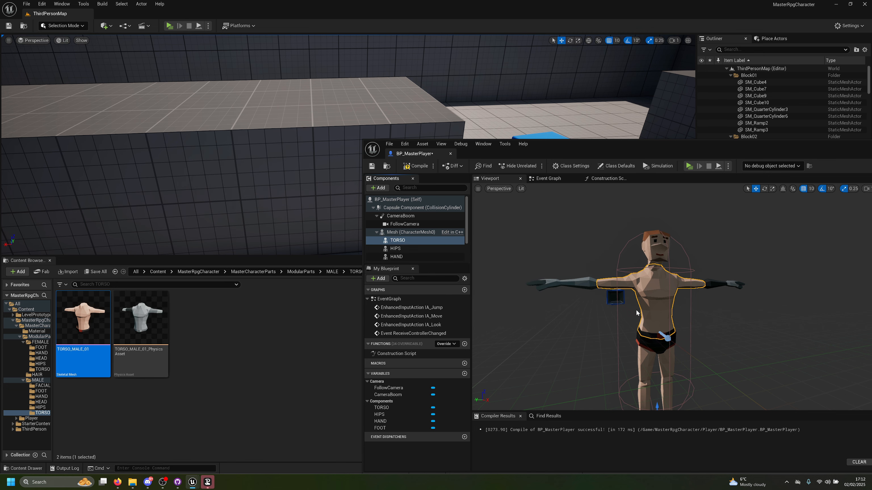
mouse_move(640, 315)
right_mouse_down()
mouse_move(659, 363)
mouse_move(644, 311)
mouse_move(624, 319)
right_mouse_up()
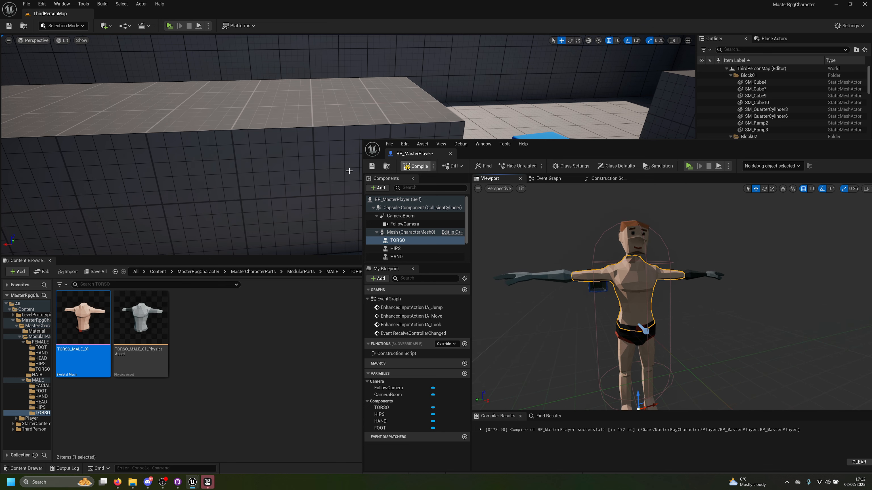
left_click(371, 168)
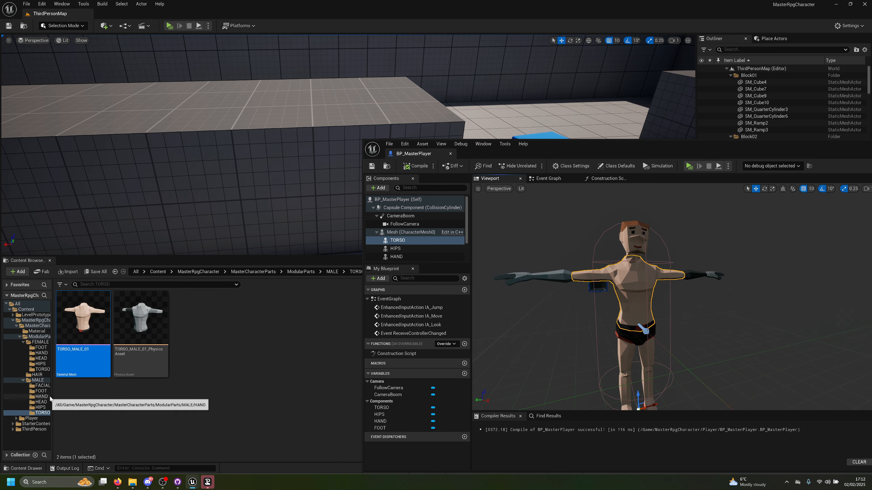
Step: Attach FACIAL_HARI_01 from the male FACIAL folder to the Mesh component and name it FACIAL_HAIR
left_click(43, 385)
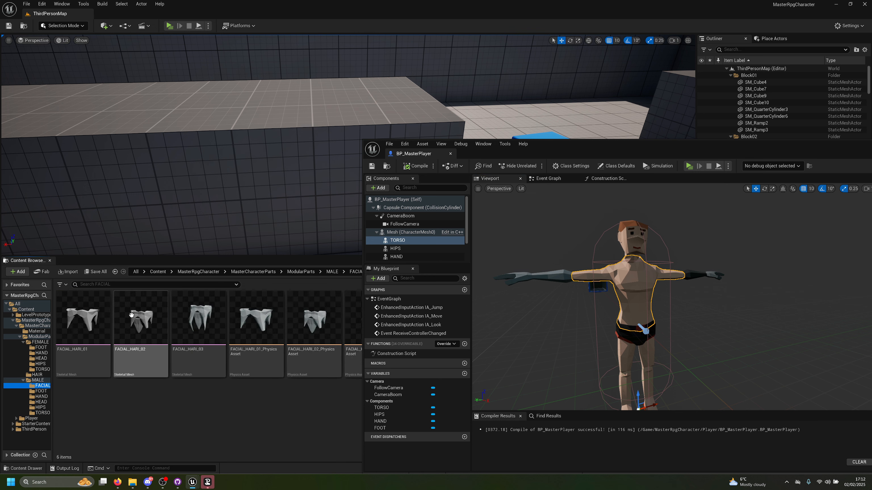
left_click_drag(72, 318, 398, 239)
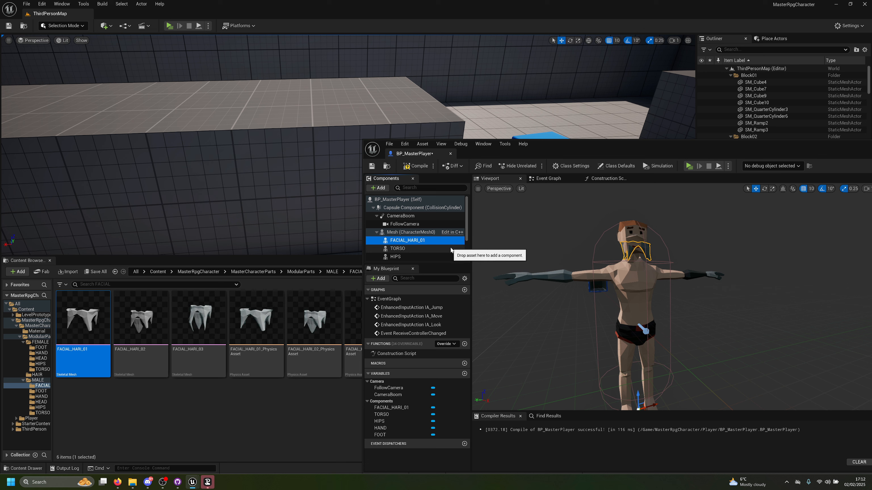
key("F2")
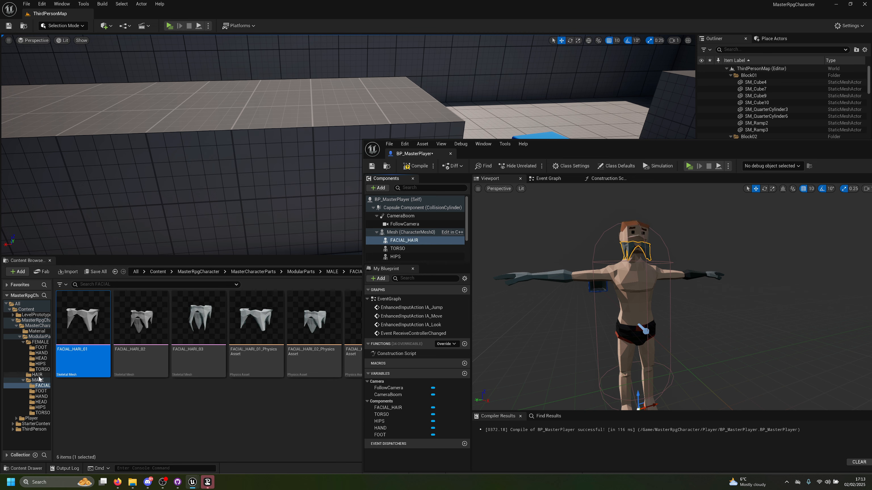
Step: Attach Hair01 from the ModularParts HAIR folder to the Mesh component as HAIR, and compile and save the blueprint
left_click(39, 336)
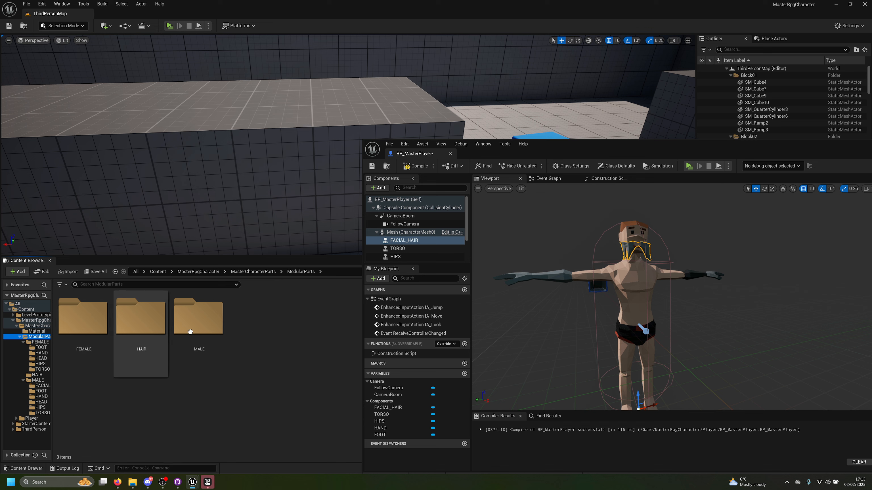
double_click(122, 338)
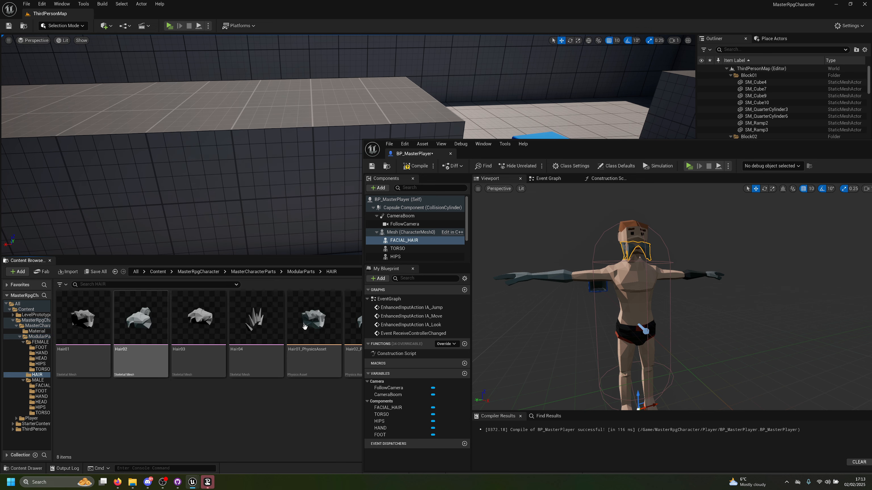
left_click_drag(82, 319, 402, 238)
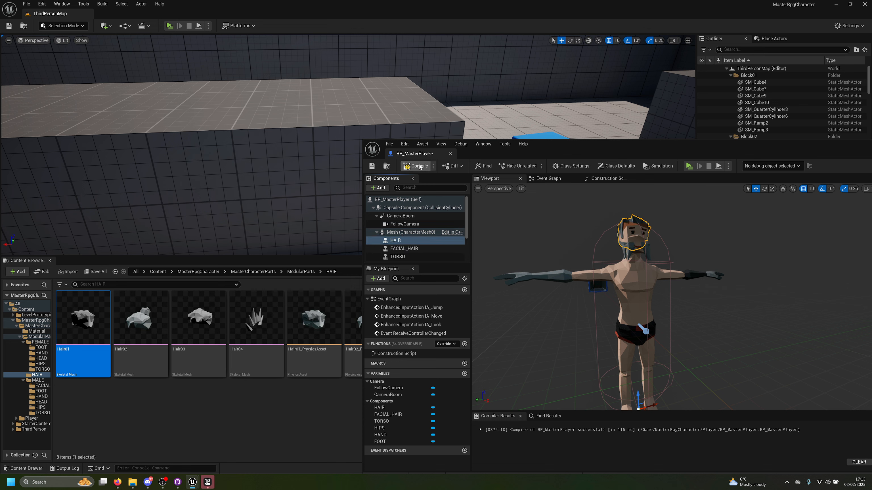
left_click(372, 167)
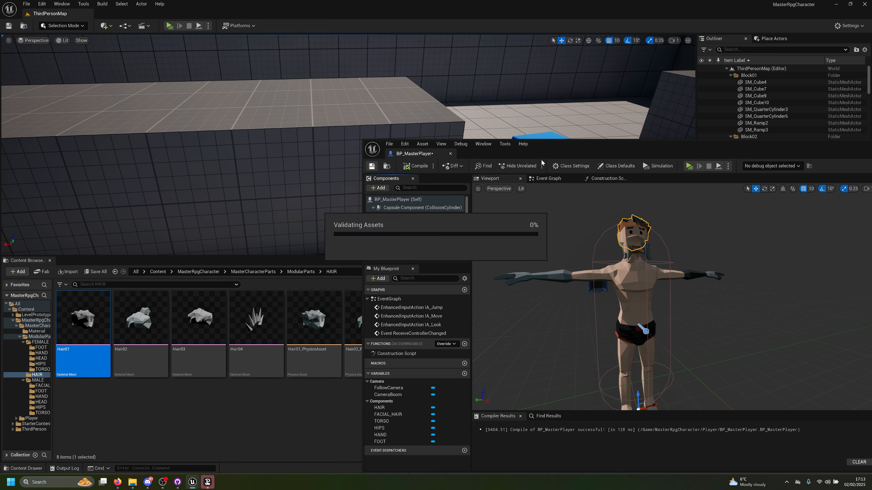
double_click(559, 152)
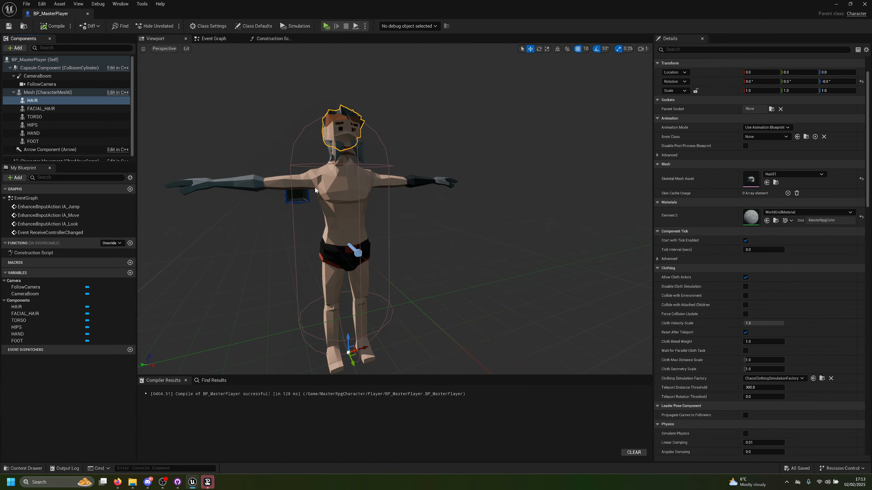
Step: Open the HAND component's MALE_HAND_01 skeletal mesh, set its material slot to M_MasterRpgColor and save it
left_click(264, 185)
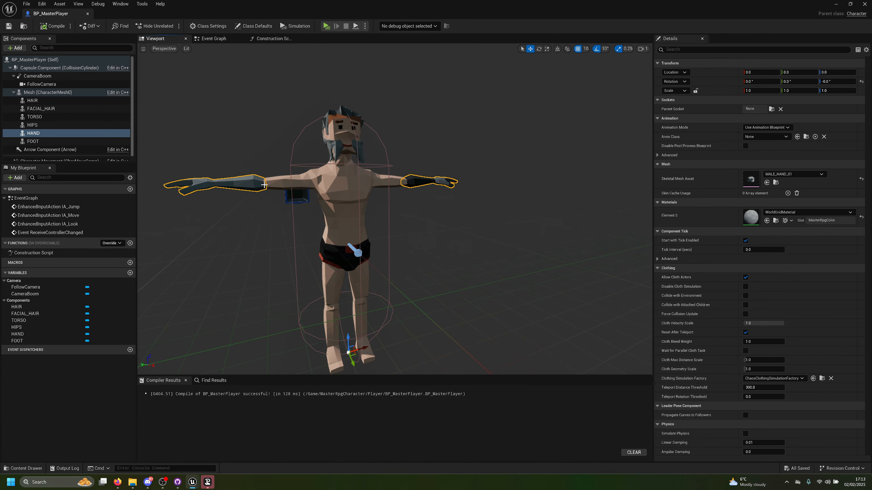
left_click(817, 213)
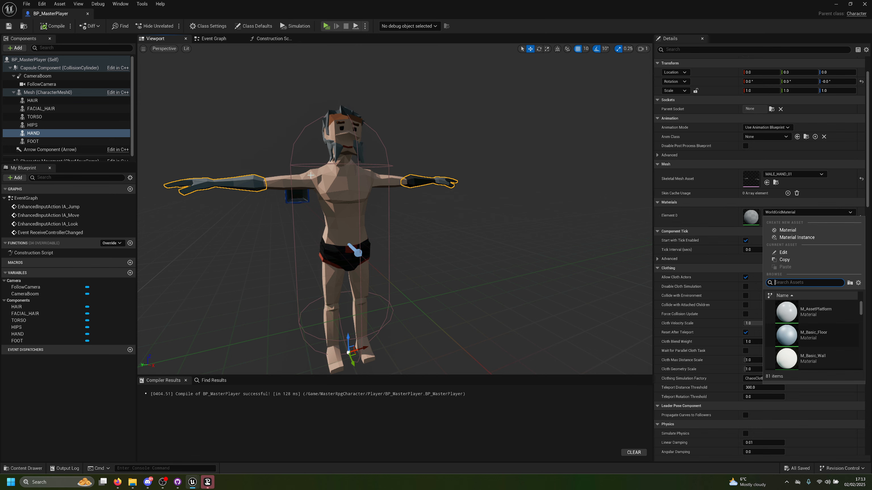
left_click(754, 181)
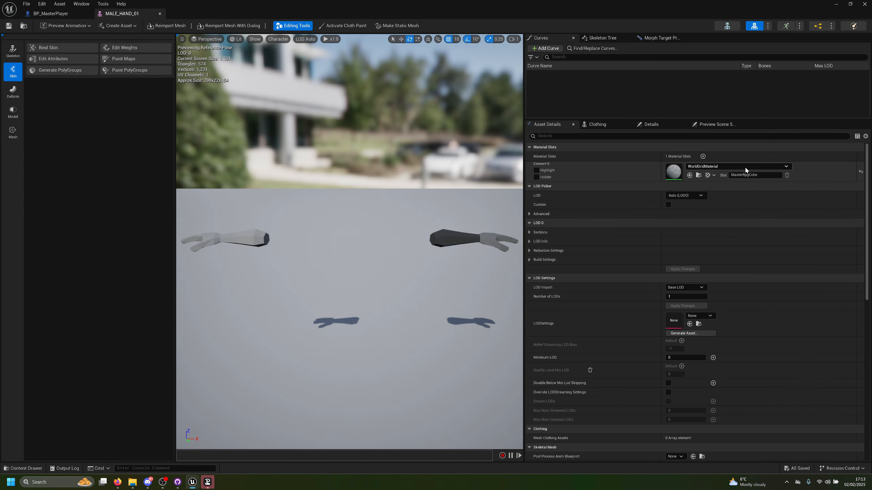
left_click(735, 166)
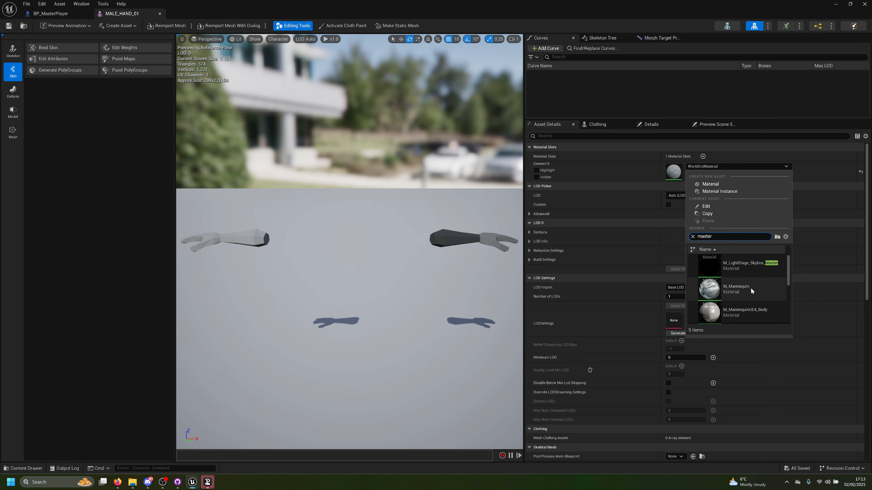
left_click(736, 303)
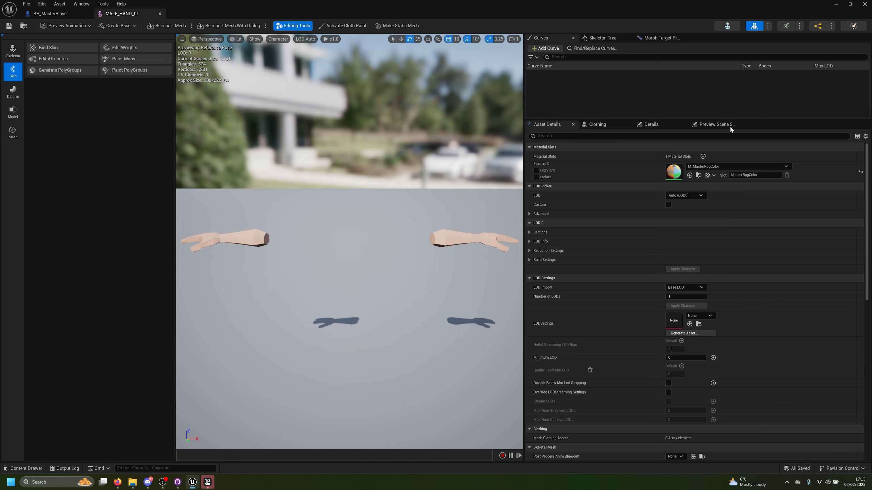
Step: Examine the M_MasterRpgColor material graph with its color parameters and mask textures, and close the material and hand mesh editors
double_click(672, 176)
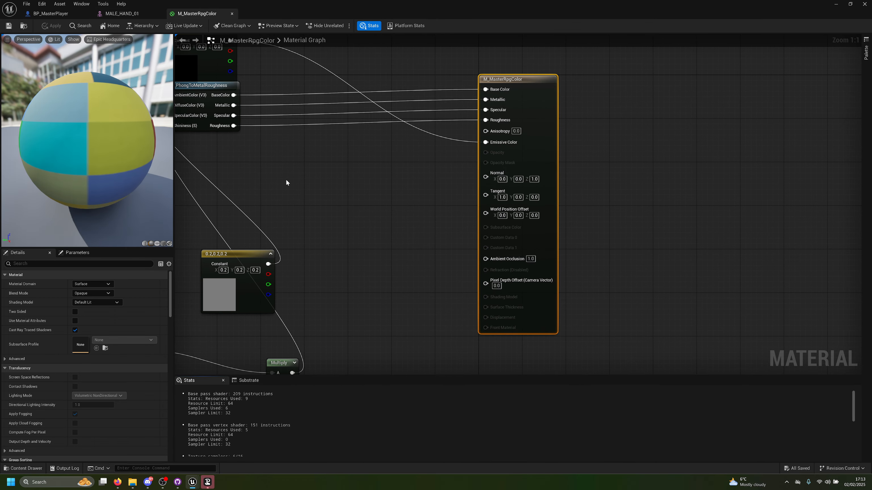
right_click_drag(313, 170, 861, 229)
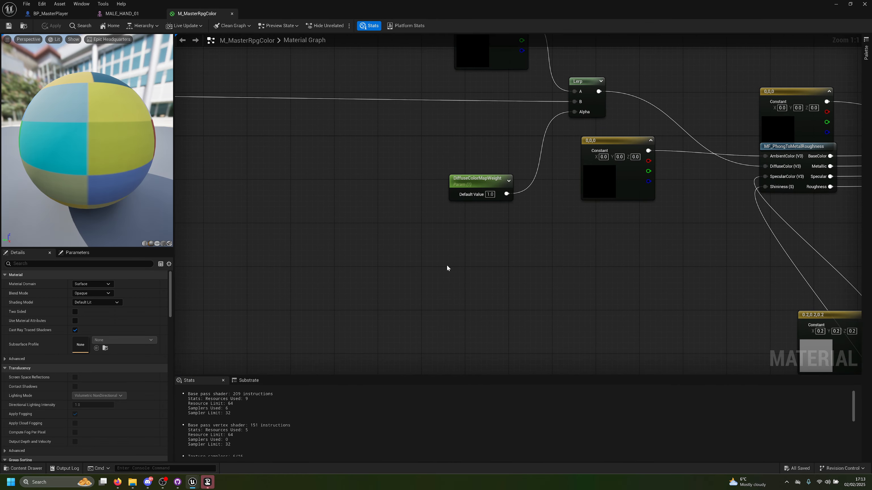
right_click_drag(364, 263, 727, 341)
right_click_drag(321, 229, 733, 265)
scroll(733, 264, "down", 3)
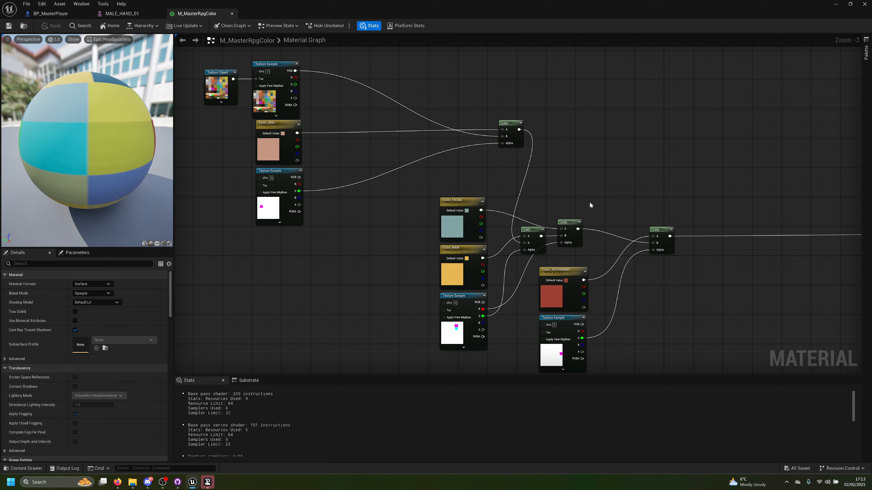
left_click_drag(611, 191, 436, 351)
left_click(232, 14)
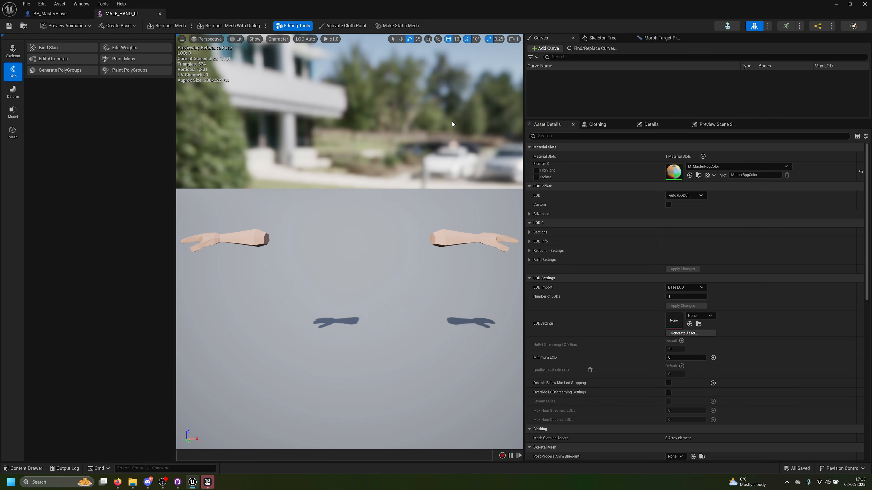
left_click(160, 15)
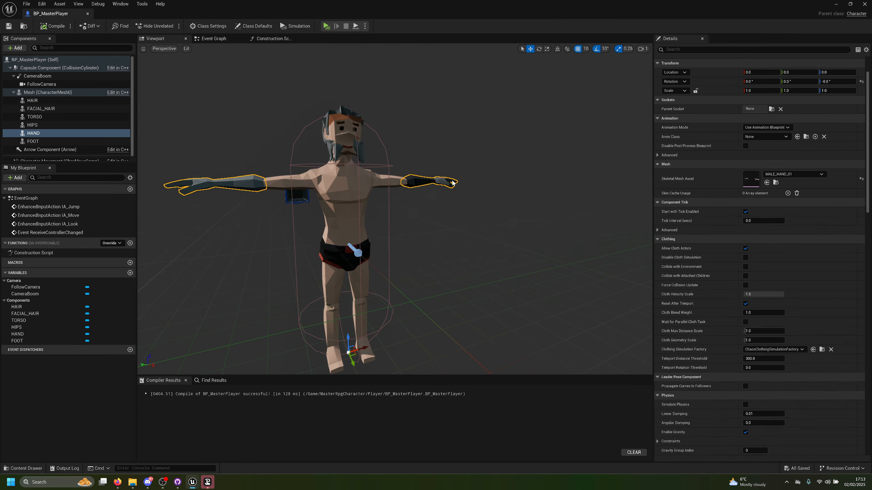
Step: Set the FACIAL_HARI_01 mesh's material slot to M_MasterRpgColor, save it, and select the HAIR component in BP_MasterPlayer
left_click(337, 149)
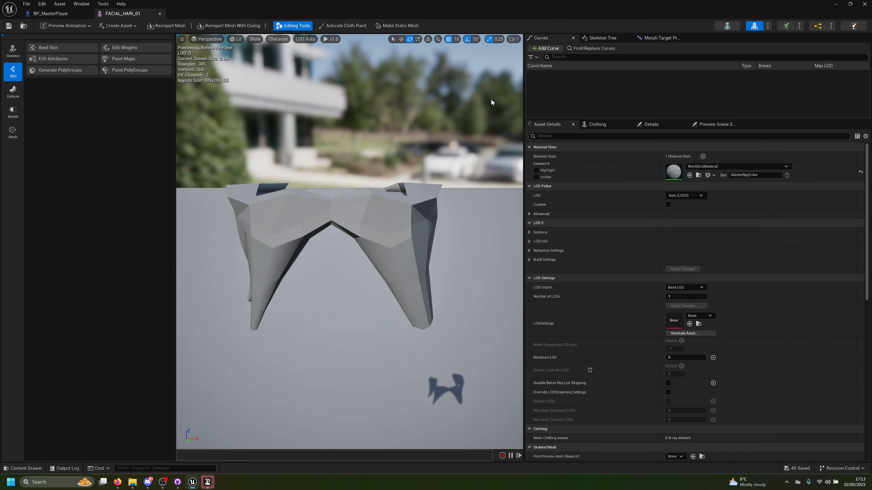
left_click(701, 167)
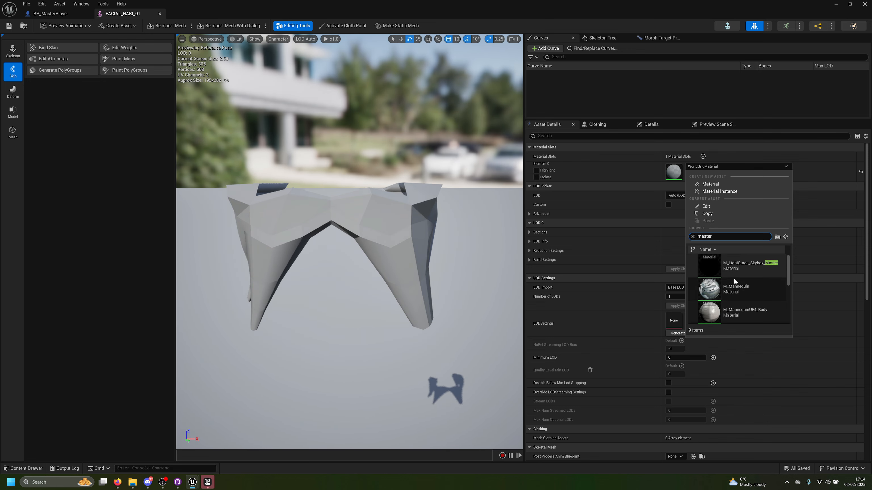
scroll(735, 284, "down", 4)
left_click(736, 283)
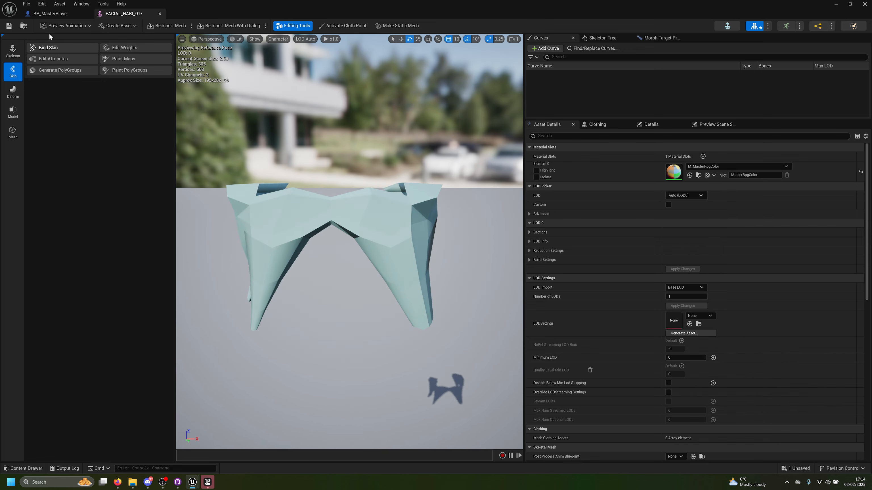
left_click(33, 15)
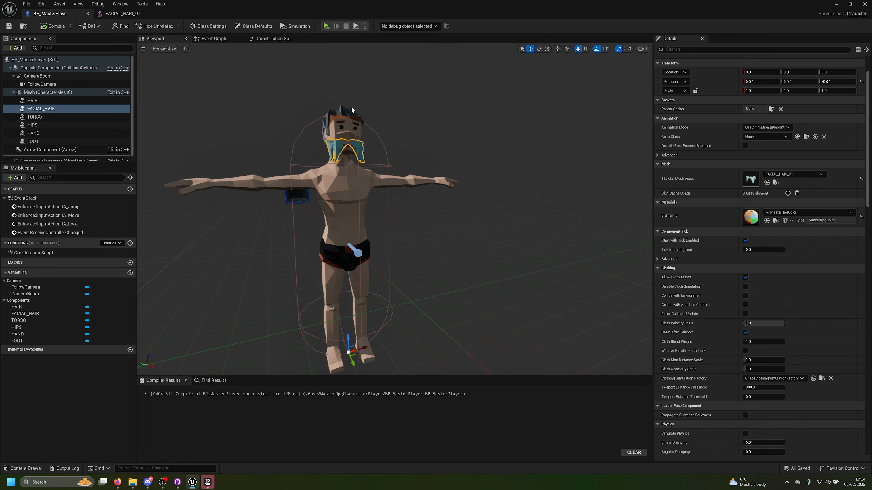
left_click(339, 108)
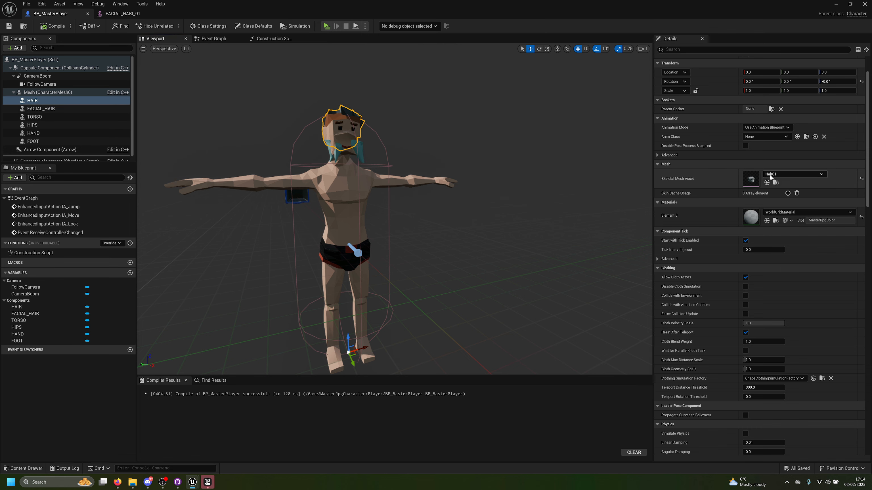
left_click(793, 174)
left_click(749, 217)
double_click(750, 217)
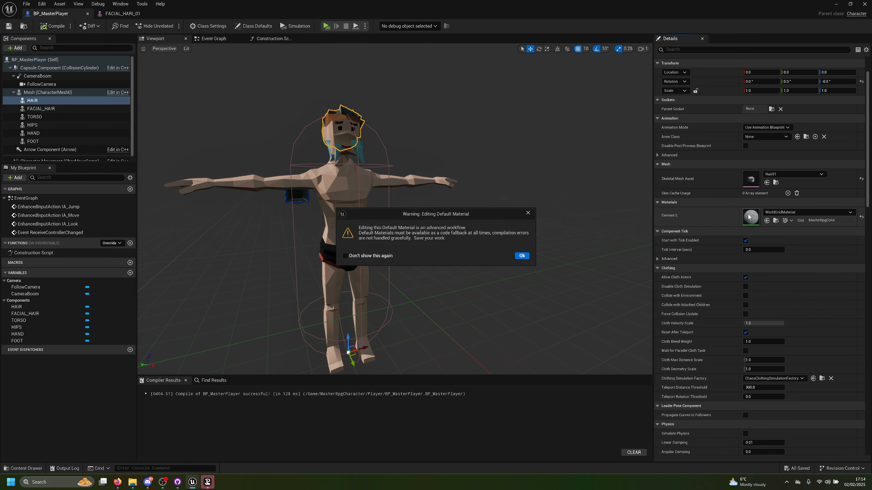
left_click(522, 256)
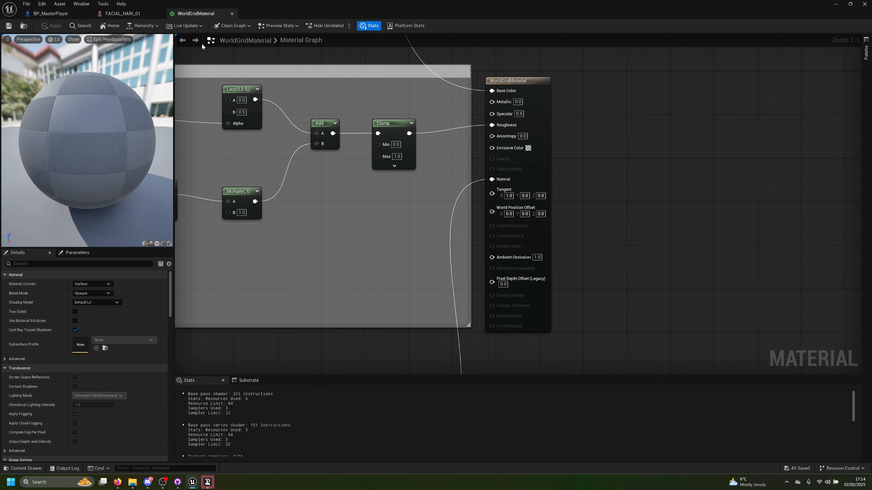
left_click(233, 13)
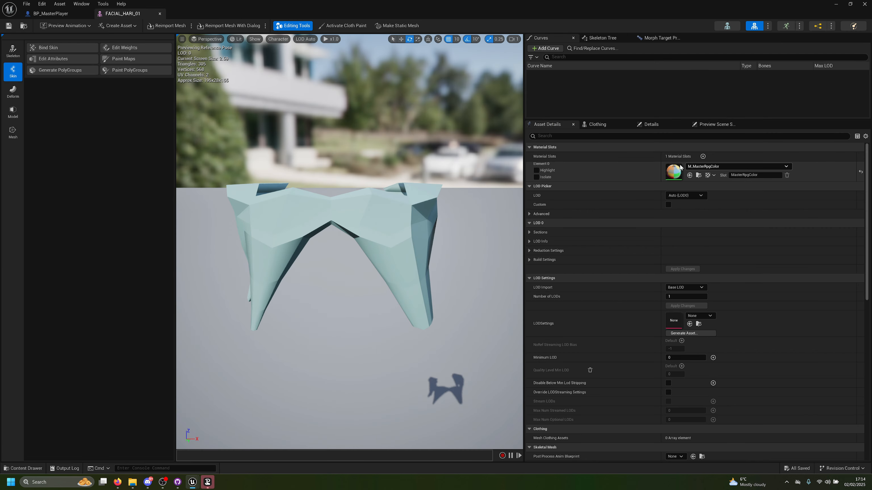
left_click(49, 16)
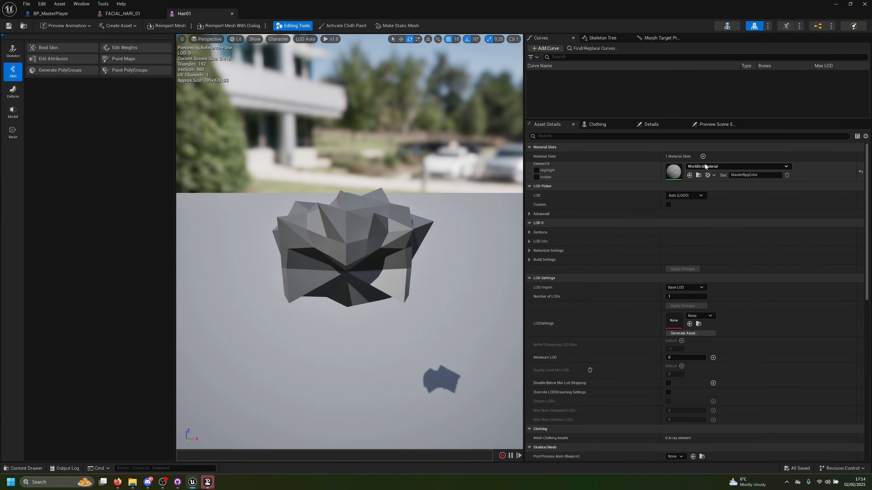
Step: Open the HAIR component's Hair01 skeletal mesh, set its material slot to M_MasterRpgColor, save it and return to BP_MasterPlayer
left_click(706, 167)
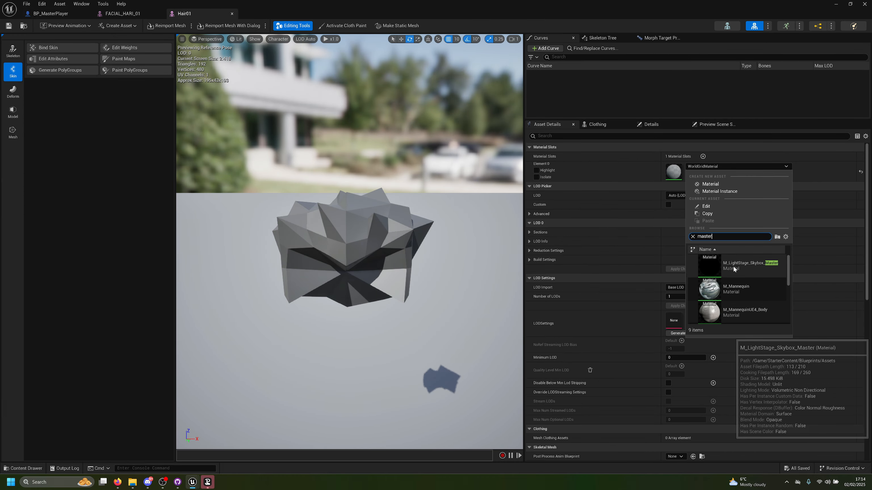
scroll(728, 278, "down", 5)
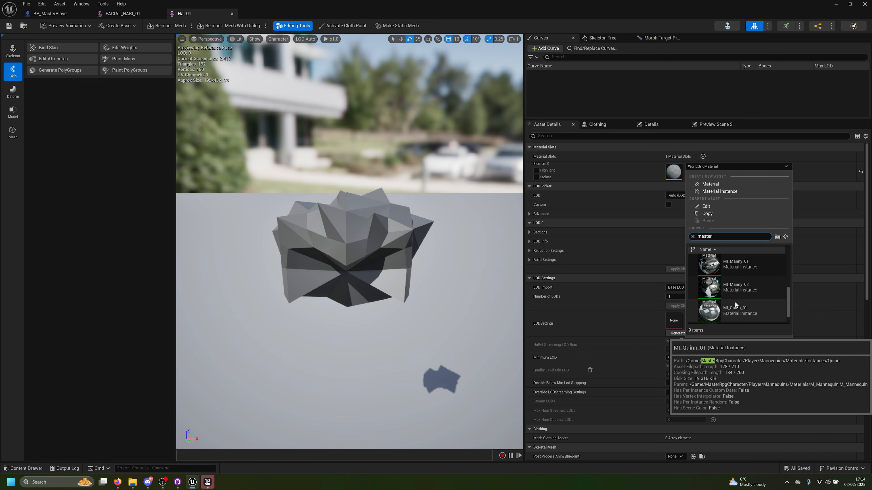
scroll(738, 278, "up", 3)
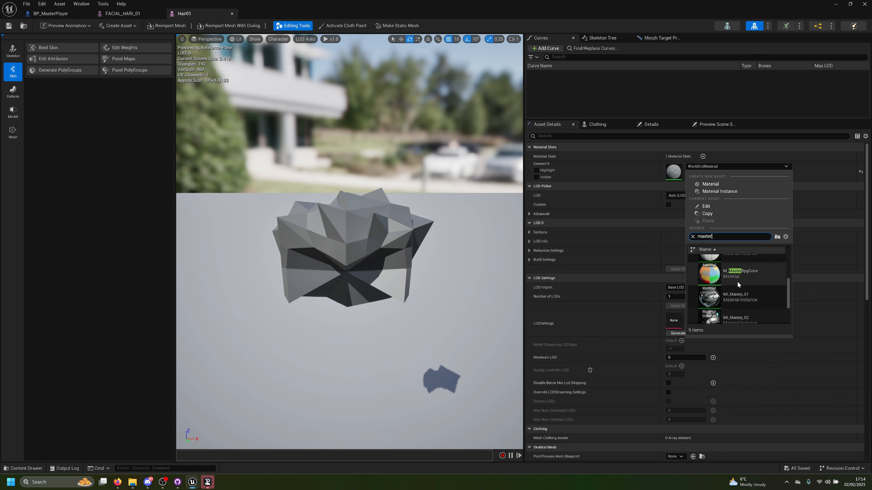
left_click(729, 271)
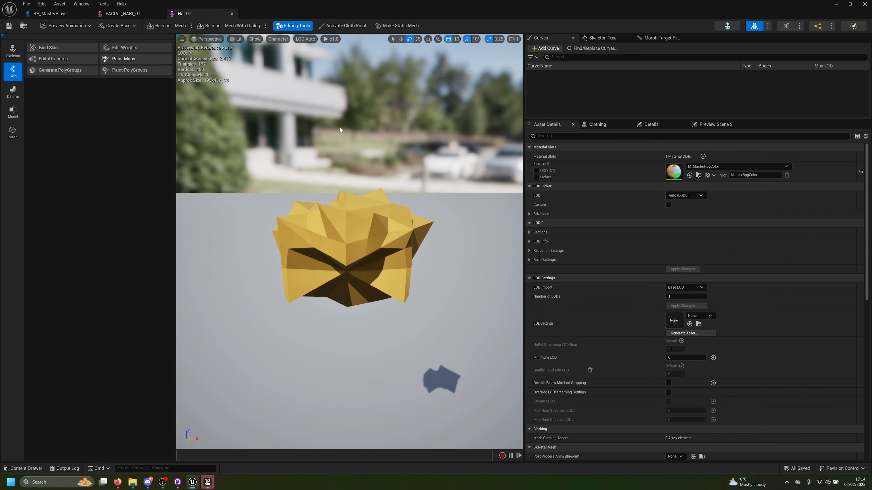
left_click(65, 14)
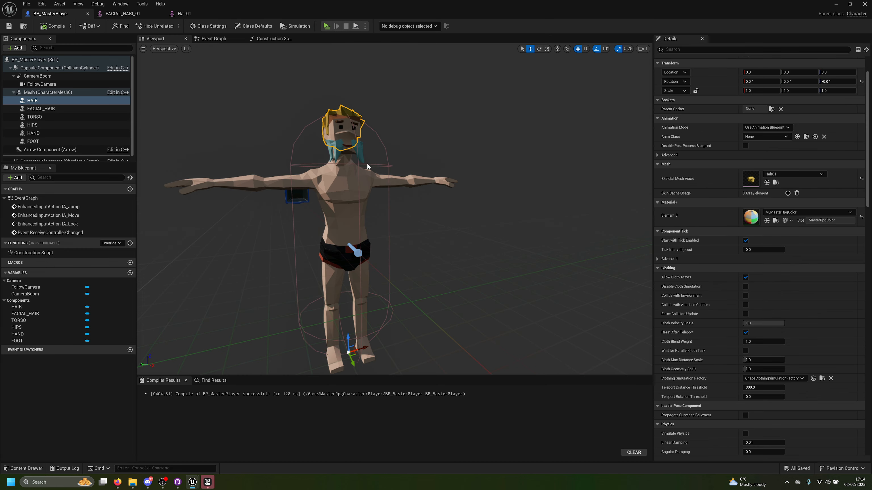
Step: Play the level preview, walk the assembled character around to check its body parts, and stop playing
left_click(327, 26)
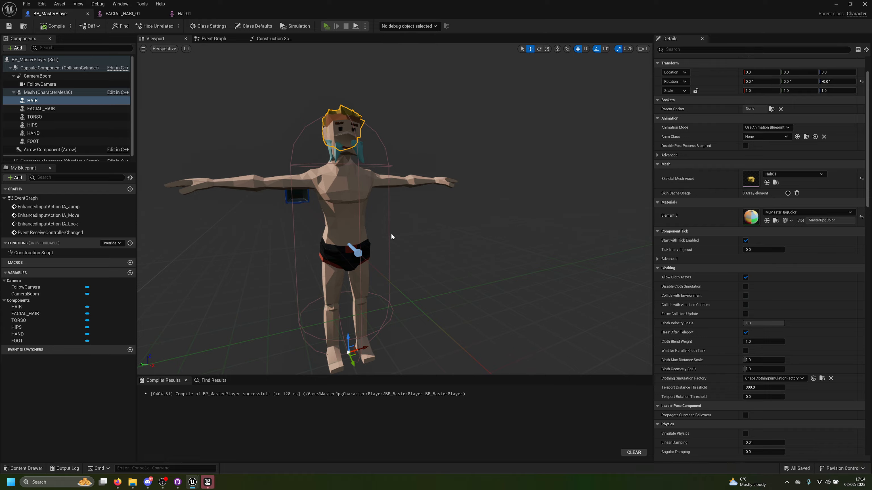
key("s")
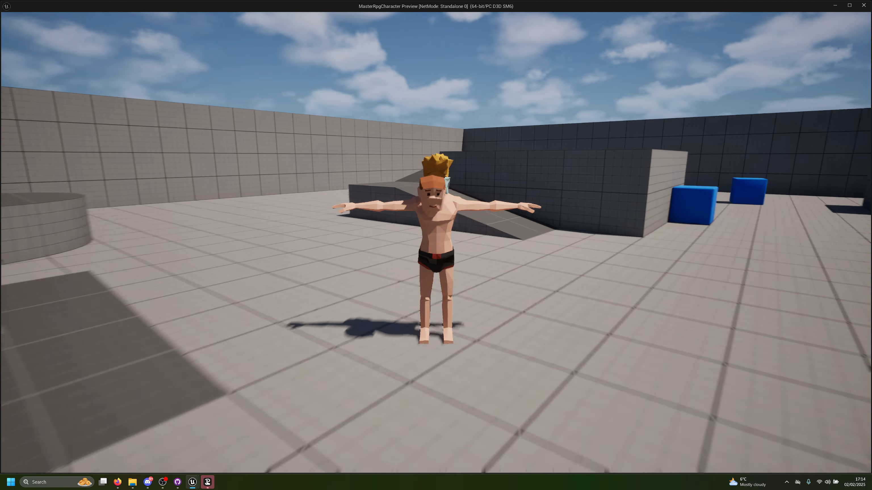
key("d")
key("w")
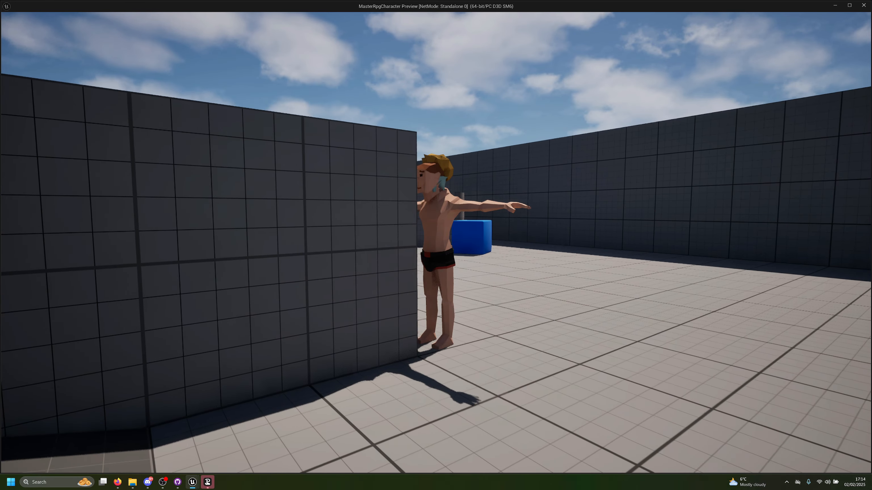
key("Escape")
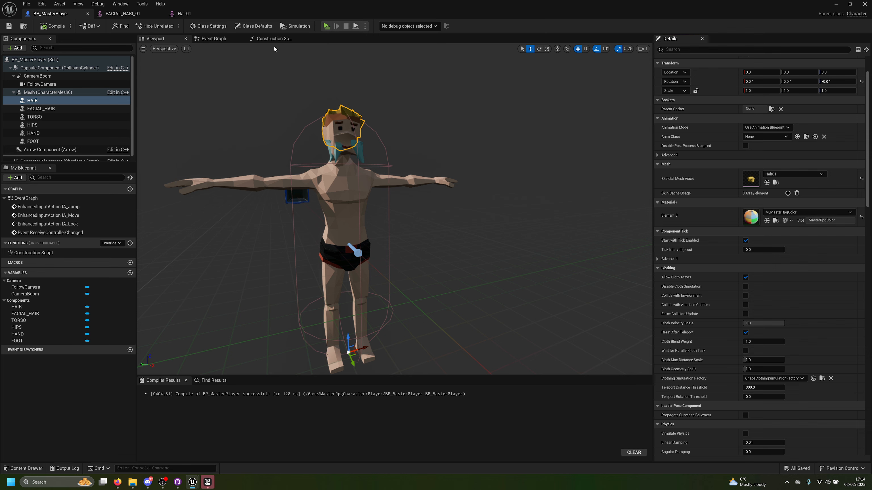
Step: In the Construction Script, add a Mesh reference and a Set Leader Pose Component node, with Mesh connected to New Leader Bone Component
left_click(213, 38)
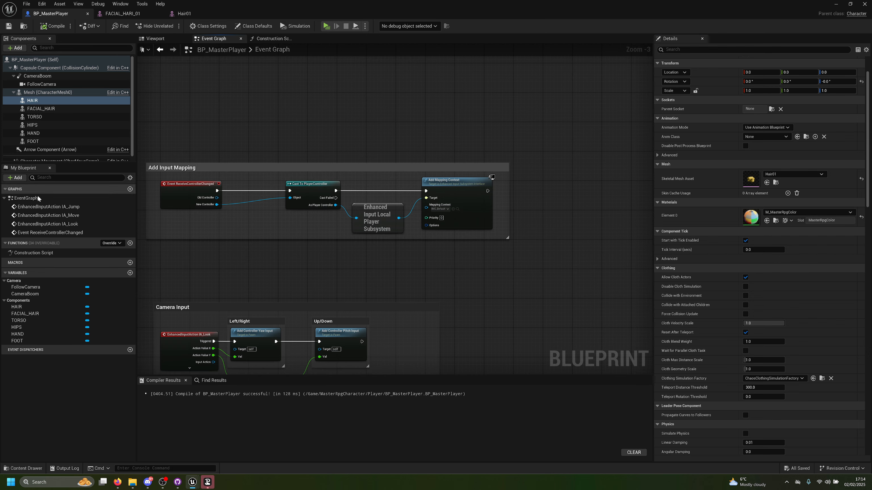
double_click(31, 253)
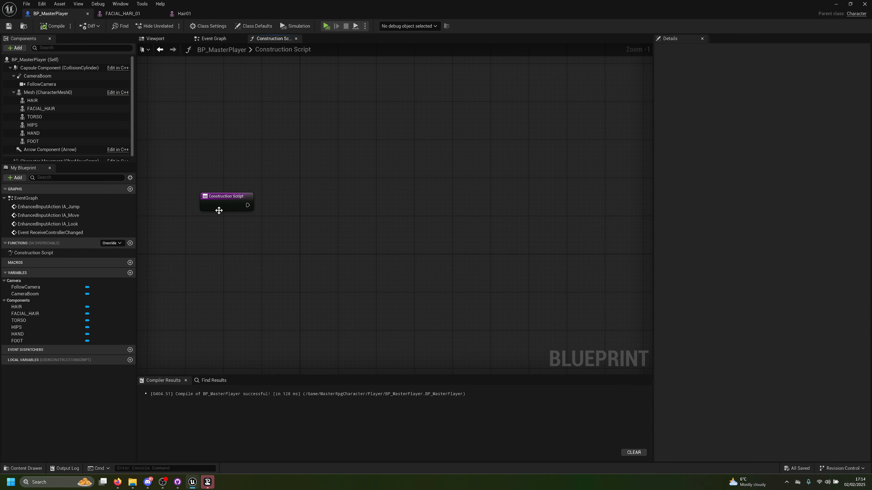
left_click_drag(39, 92, 377, 225)
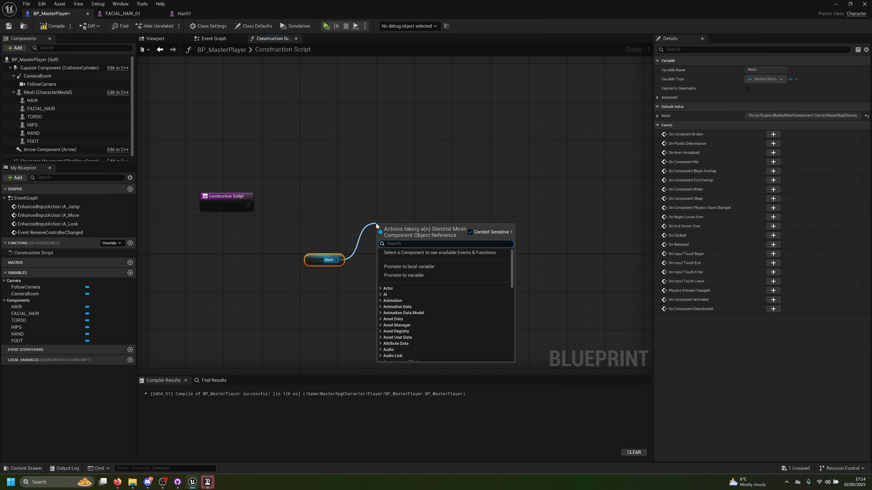
type("set pose")
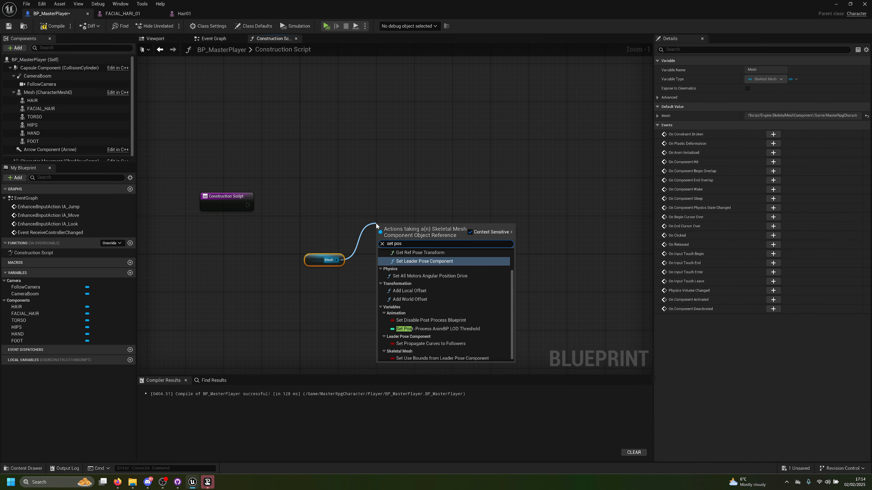
key("Return")
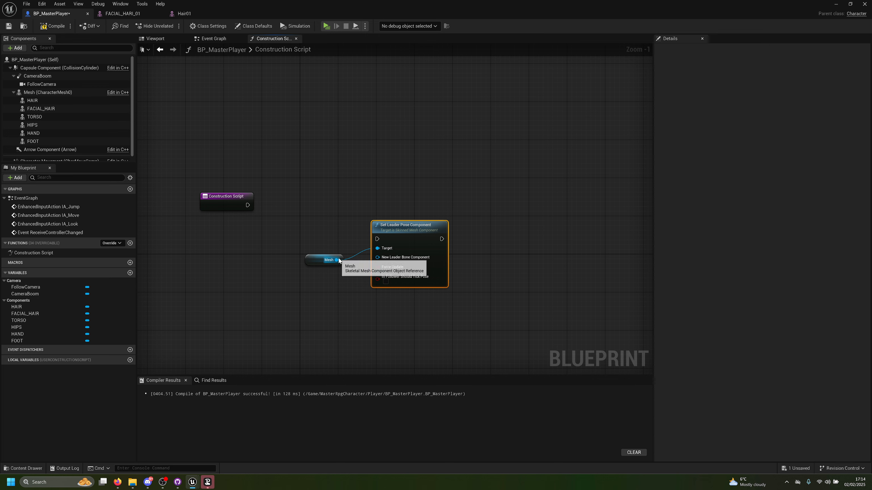
left_click_drag(337, 260, 382, 260, "ctrl")
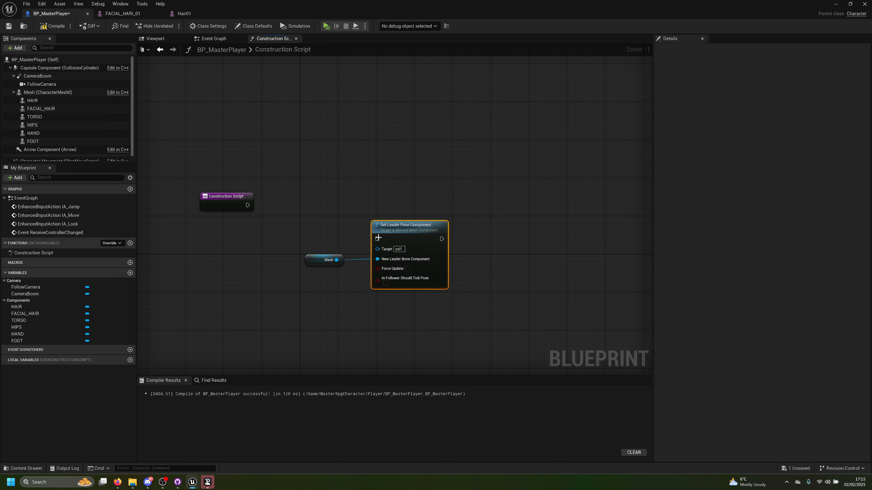
Step: Connect the Construction Script entry's execution output to Set Leader Pose Component and place the Mesh reference beneath the entry node
left_click_drag(280, 224, 249, 206)
left_click_drag(403, 231, 433, 197)
scroll(308, 258, "up", 1)
left_click_drag(308, 258, 203, 243)
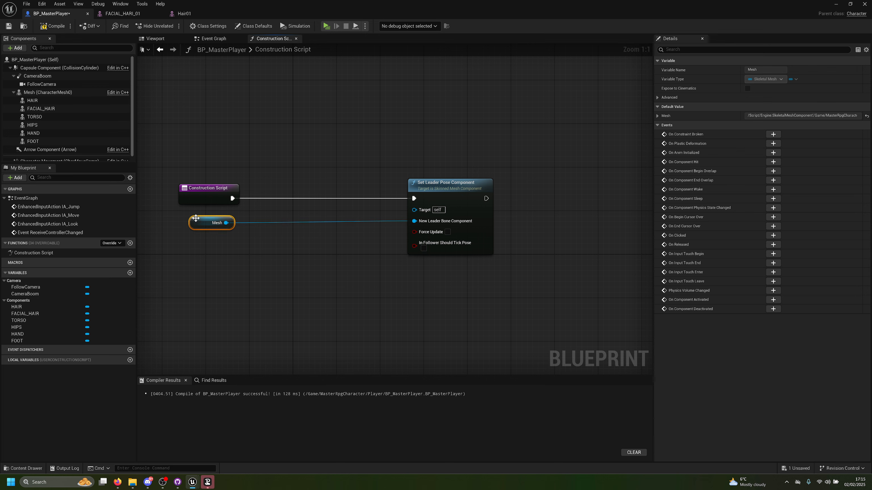
Step: Connect references to the HAIR, FACIAL_HAIR and TORSO components to the Target of Set Leader Pose Component
left_click_drag(52, 102, 414, 209)
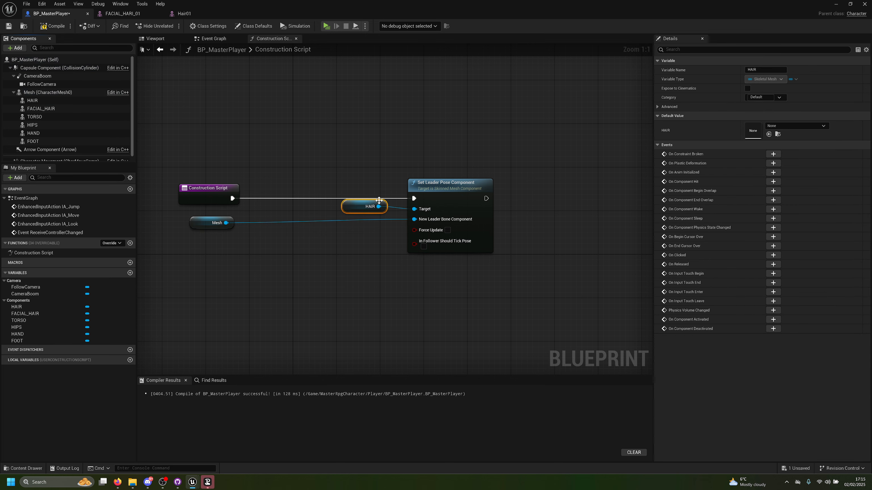
left_click_drag(41, 109, 414, 209)
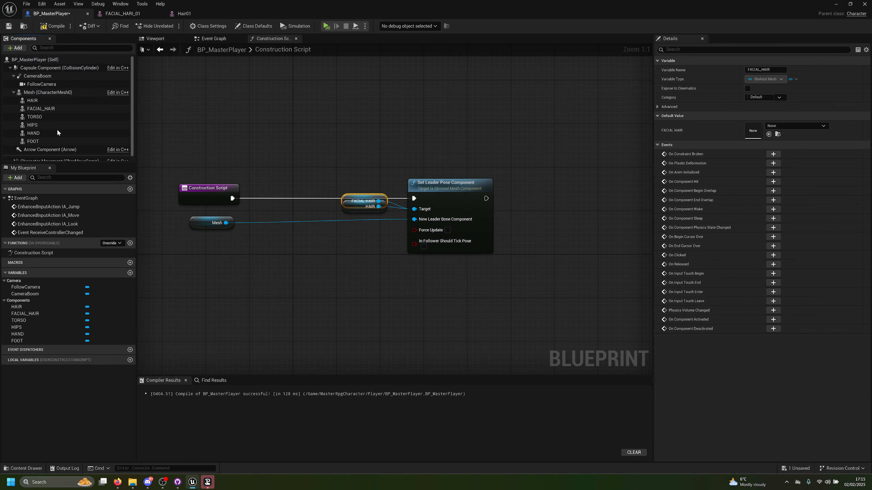
left_click(34, 117)
left_click_drag(34, 117, 428, 210)
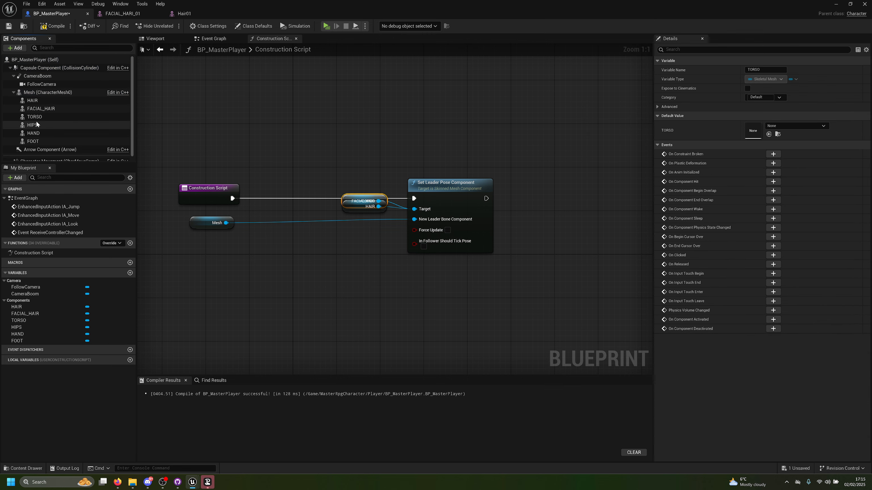
Step: Separate the overlapping TORSO, HAIR and FACIAL_HAIR references into an aligned column between the entry node and Set Leader Pose Component
left_click_drag(353, 202, 354, 224)
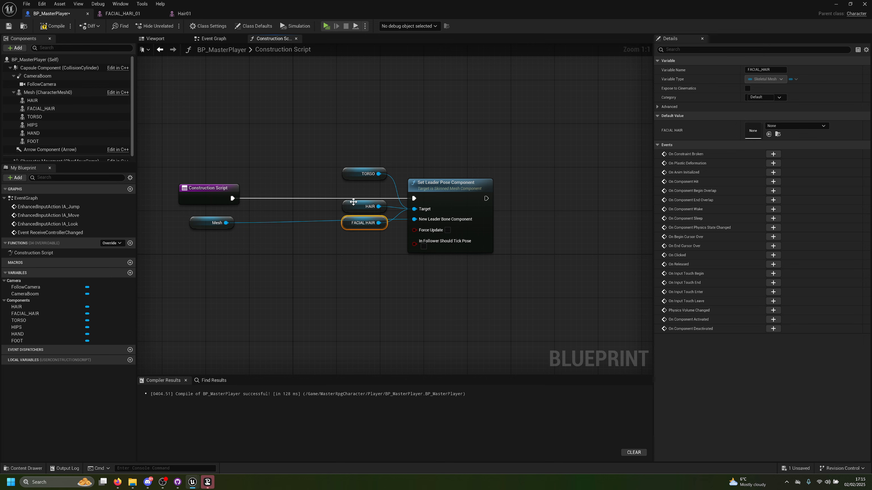
left_click_drag(353, 173, 358, 189)
left_click_drag(341, 230, 342, 229)
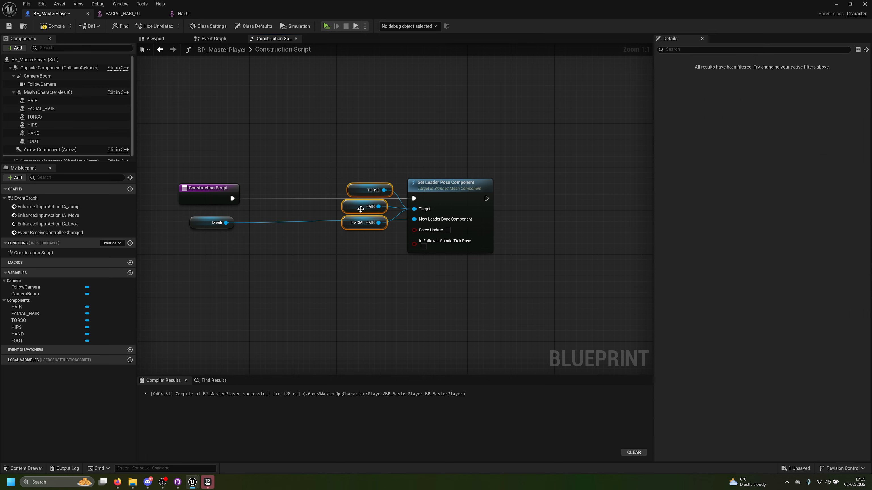
left_click_drag(357, 195, 351, 196)
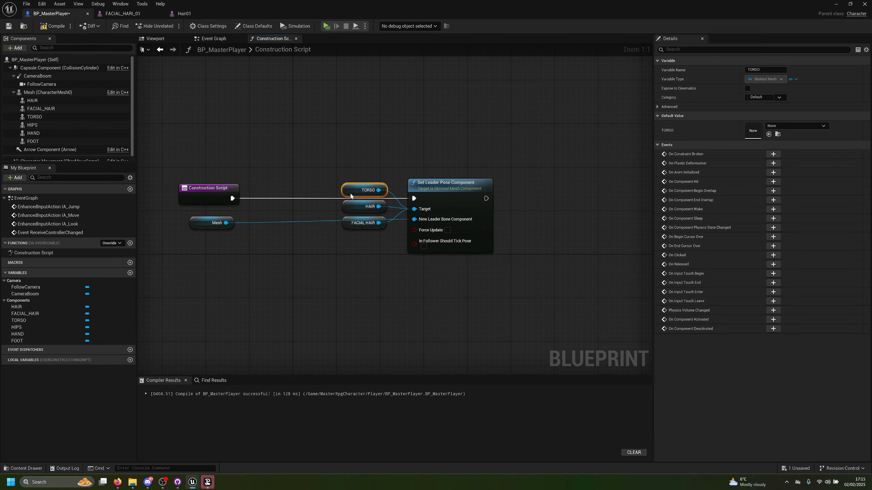
left_click_drag(366, 270, 366, 270)
left_click_drag(349, 217, 289, 233)
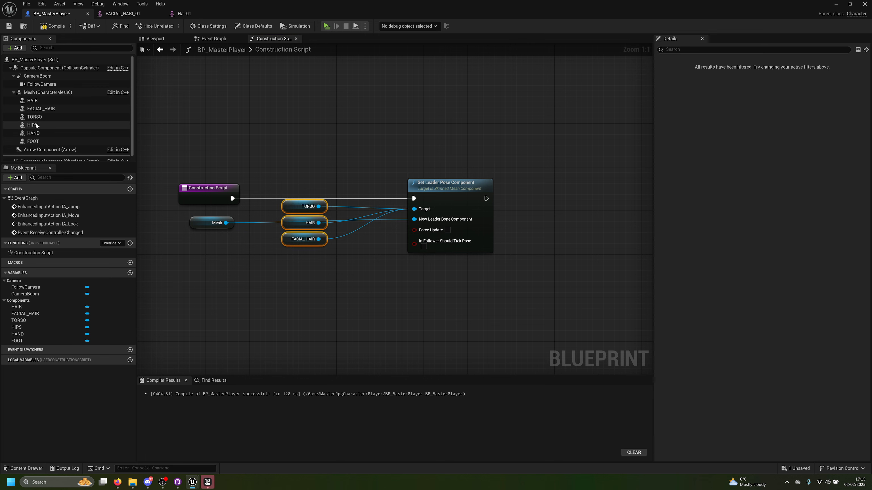
Step: Connect HIPS, HAND and FOOT references to the Set Leader Pose Component's Target, and stack them with the Mesh reference below the others
left_click_drag(36, 124, 414, 209)
left_click_drag(359, 199, 303, 257)
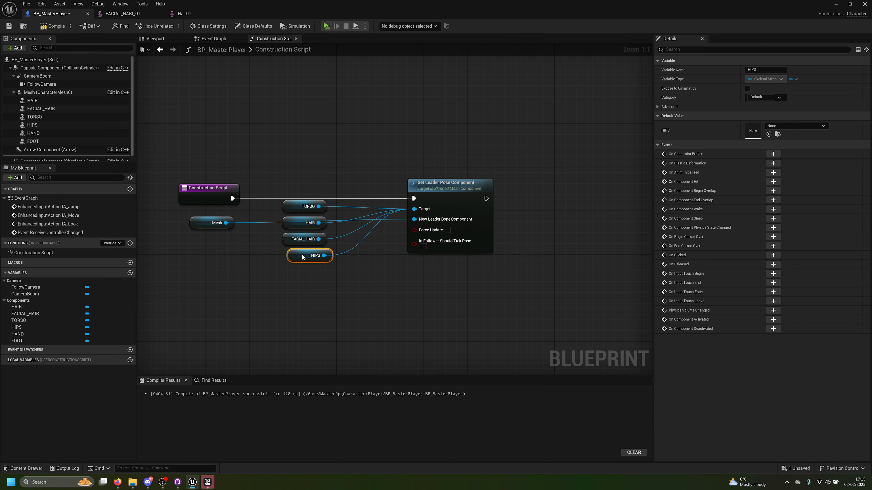
left_click_drag(33, 134, 415, 209)
left_click_drag(354, 199, 305, 264)
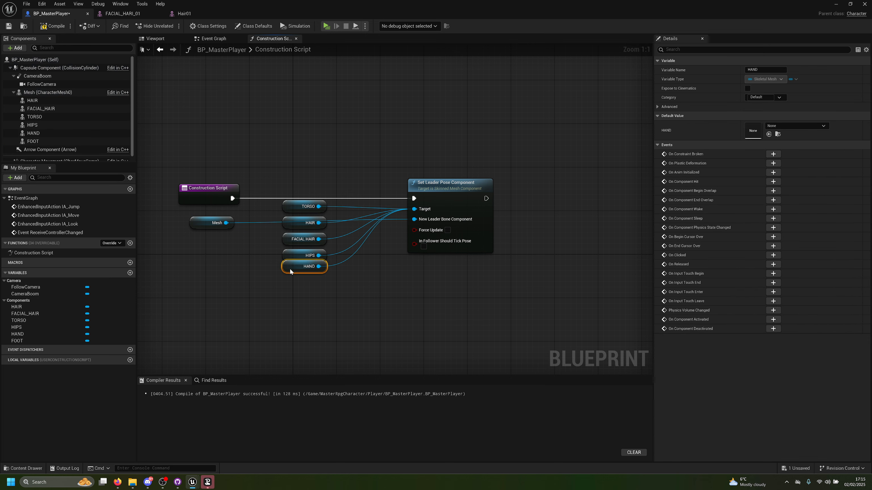
left_click_drag(33, 141, 415, 210)
left_click_drag(348, 201, 287, 292)
left_click_drag(195, 222, 294, 298)
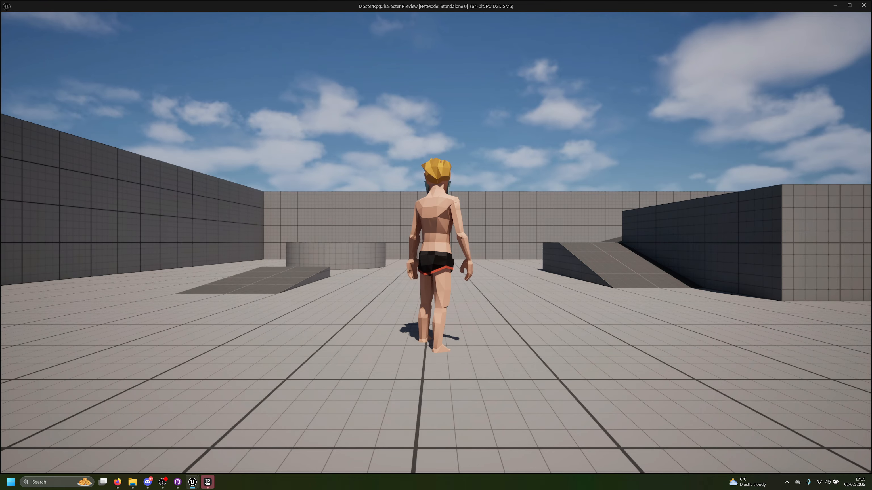
Step: Run the character around the level preview to check that all body parts follow the animation, and stop playing
key("w")
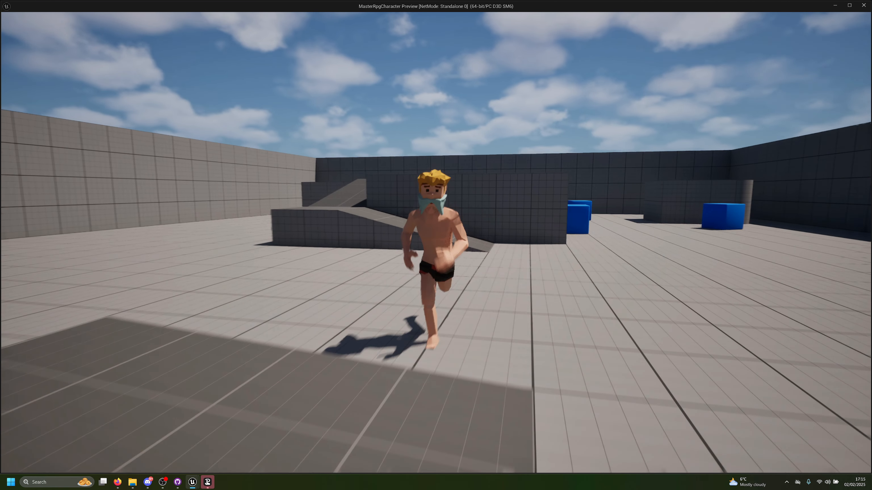
key("w")
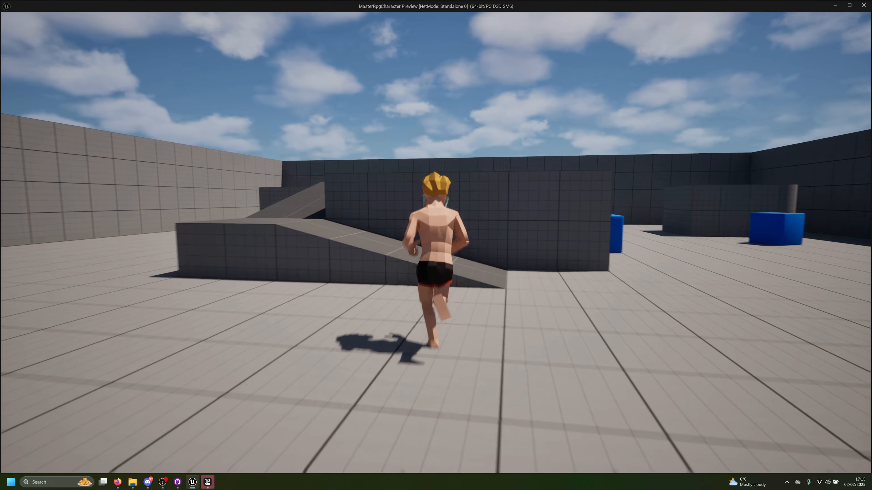
key("w")
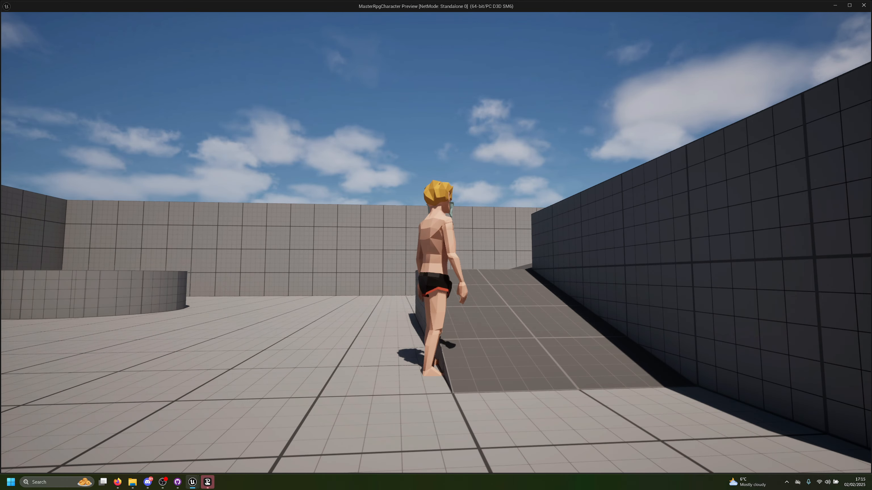
key("d")
key("w")
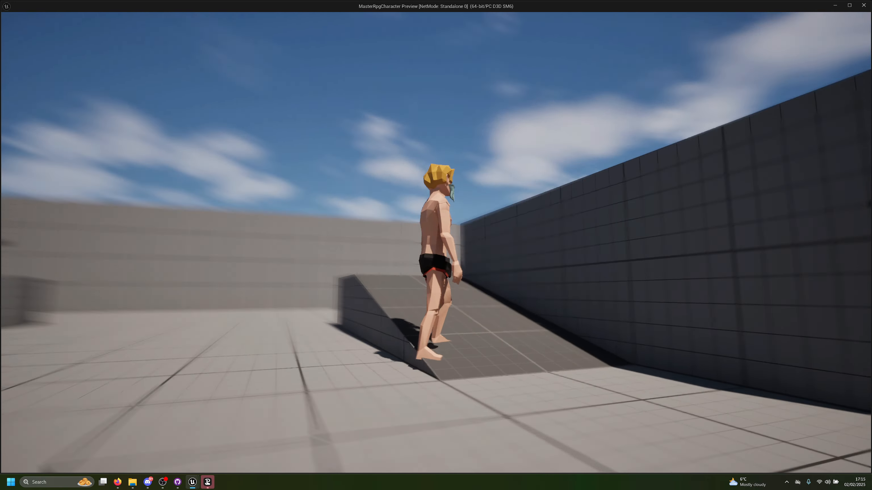
key("s")
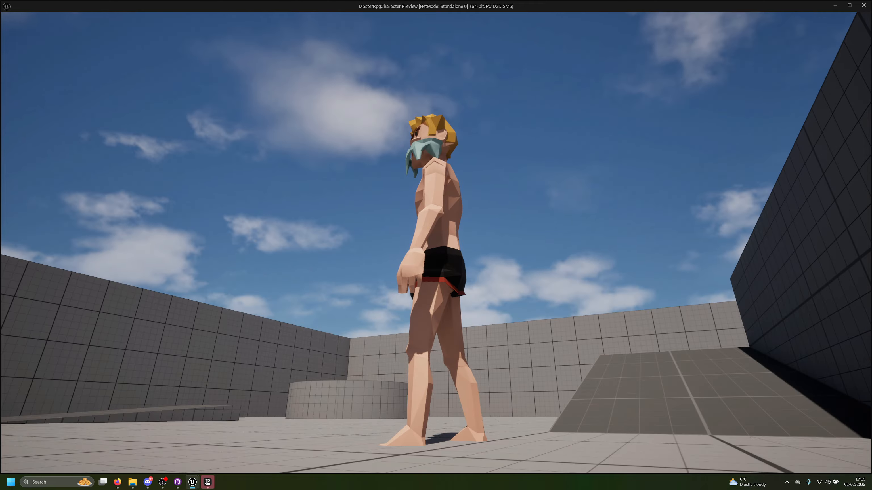
key("w")
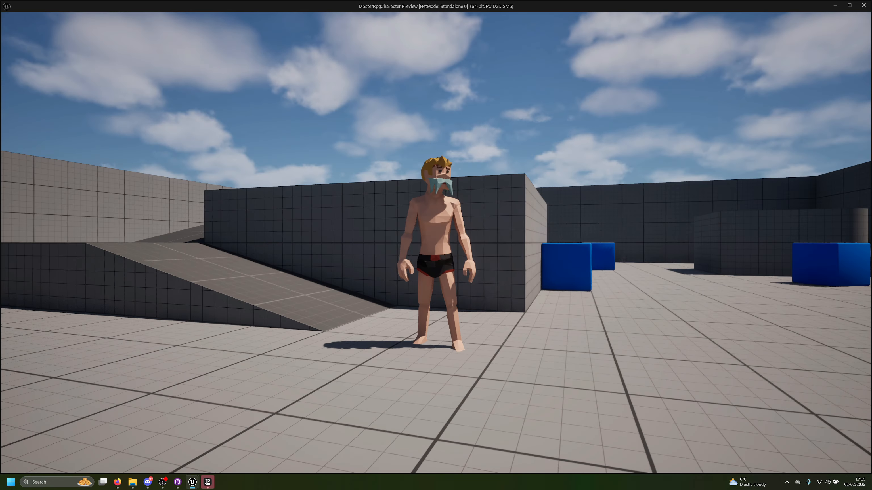
key("Escape")
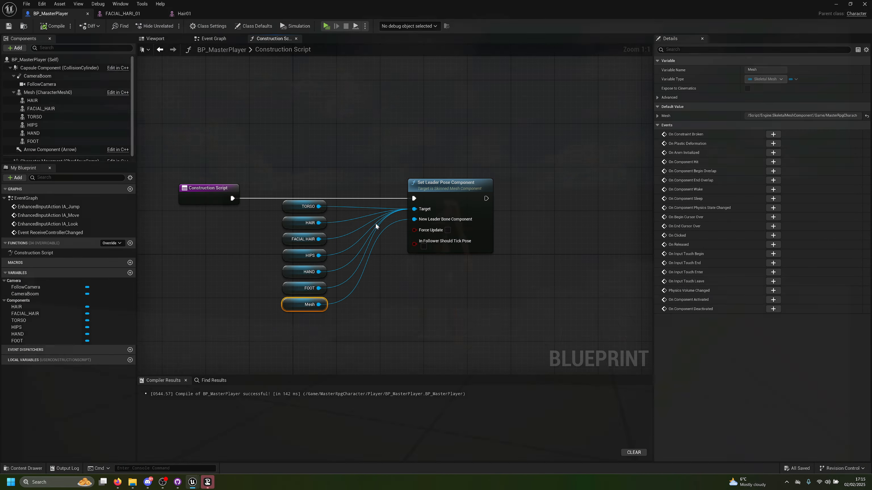
Step: Set the FOOT component's Z location to 2.0 and compile the blueprint
left_click(161, 42)
left_click(55, 141)
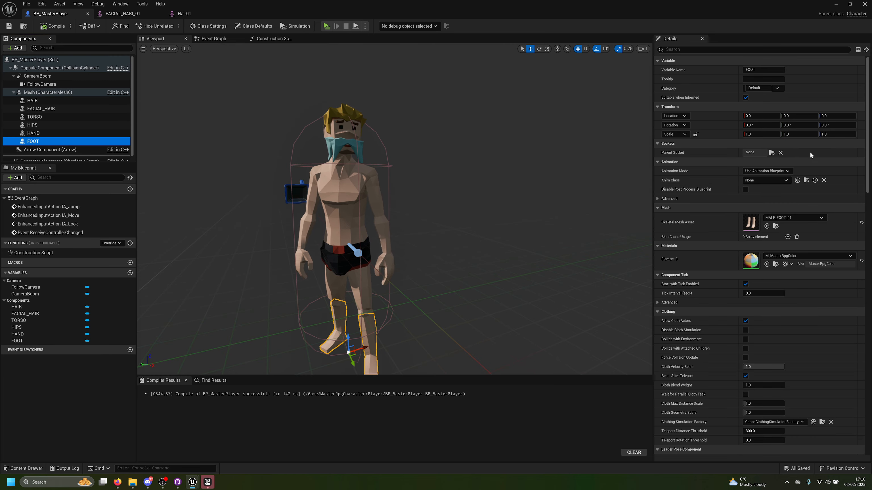
left_click(829, 117)
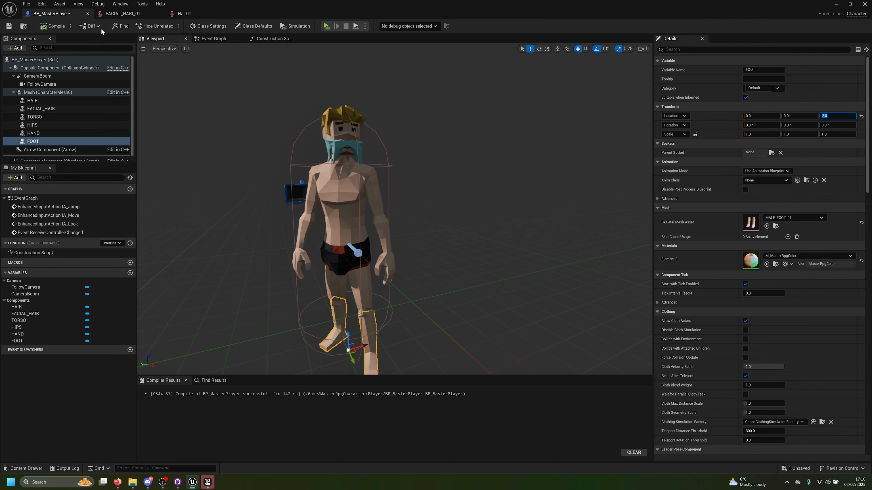
left_click(51, 26)
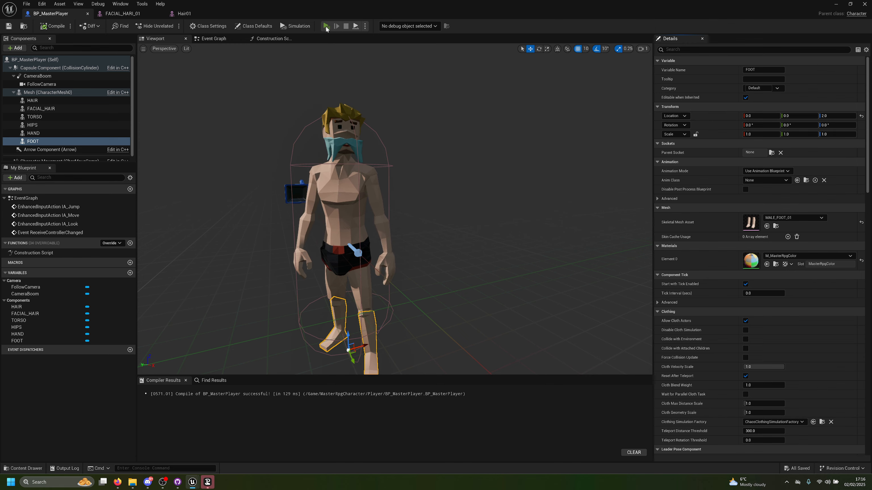
Step: Run and jump the character around the level preview, checking the feet and other body parts in motion, and stop playing
left_click(327, 26)
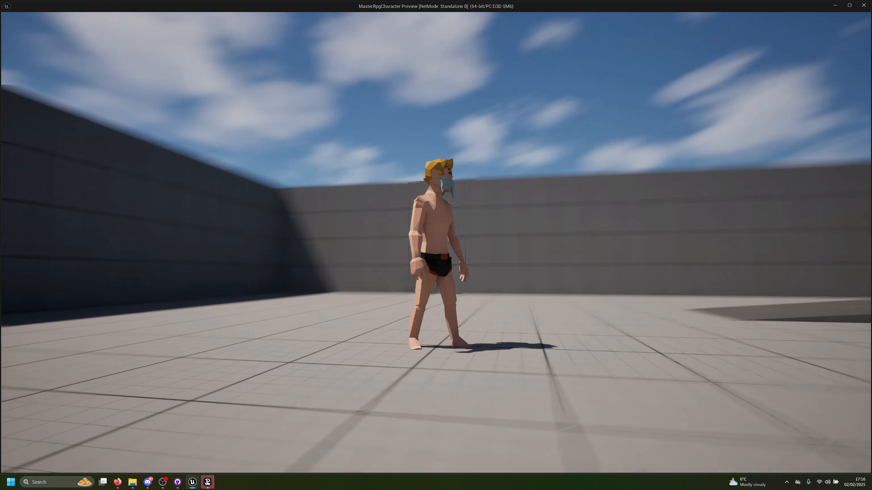
key("w")
key("a")
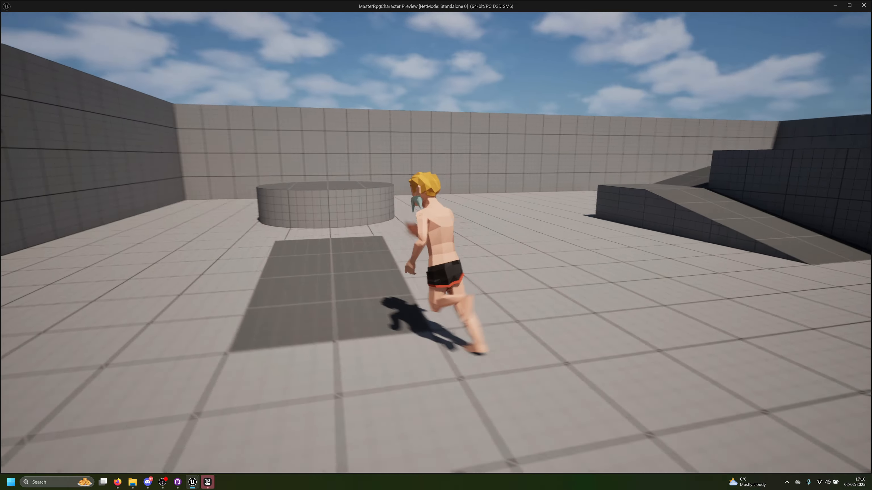
key("d")
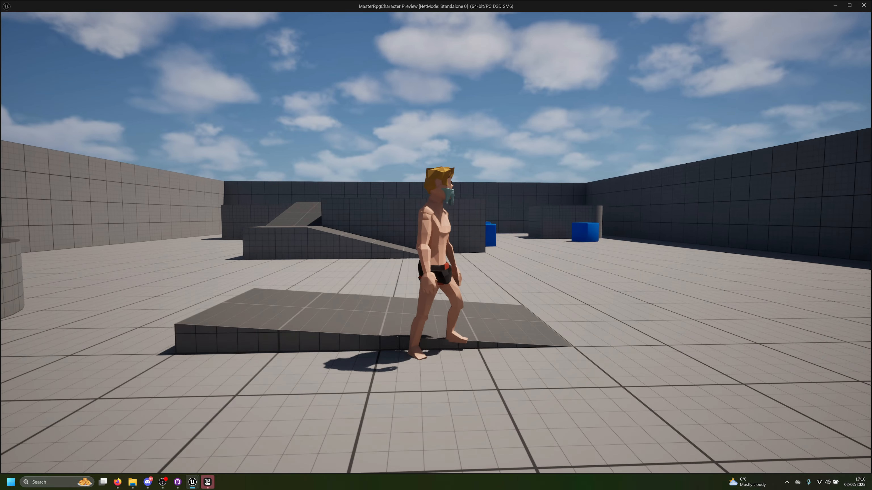
key("w")
key("space")
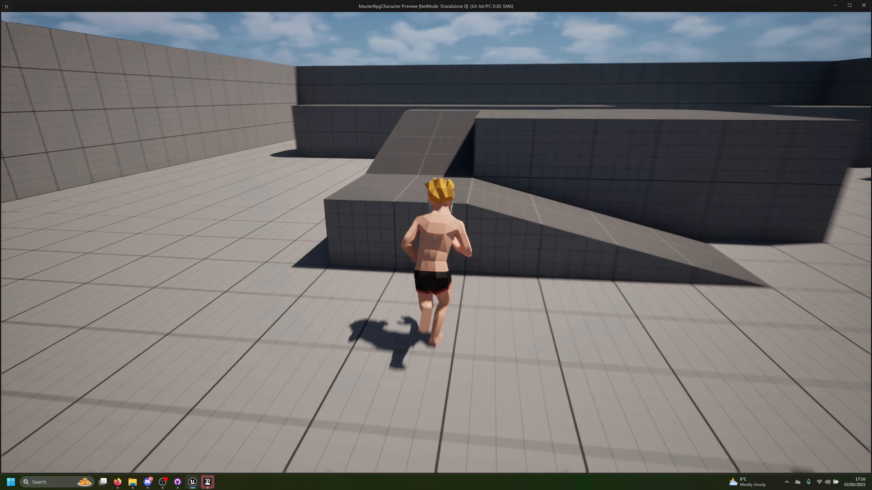
key("space")
key("d")
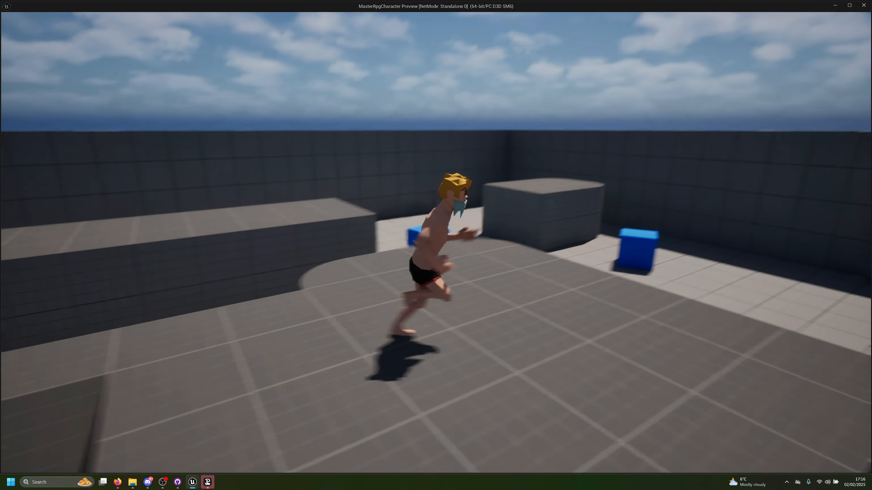
key("w")
key("space")
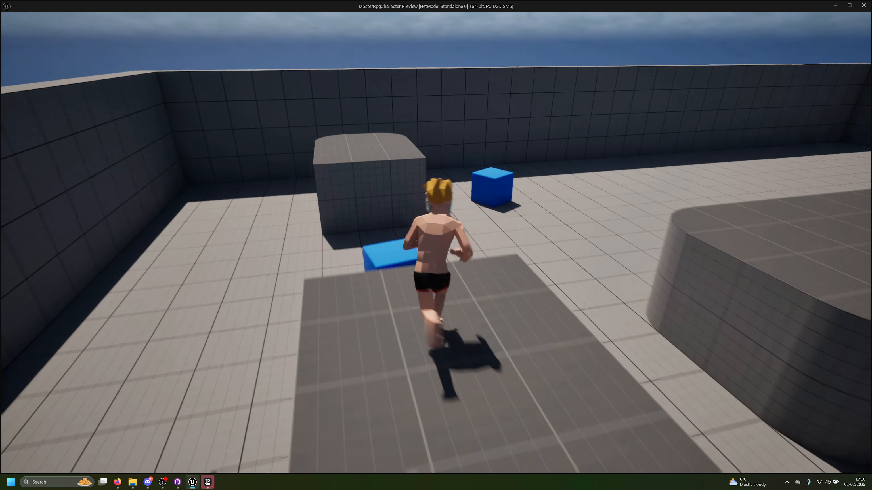
key("w")
key("space")
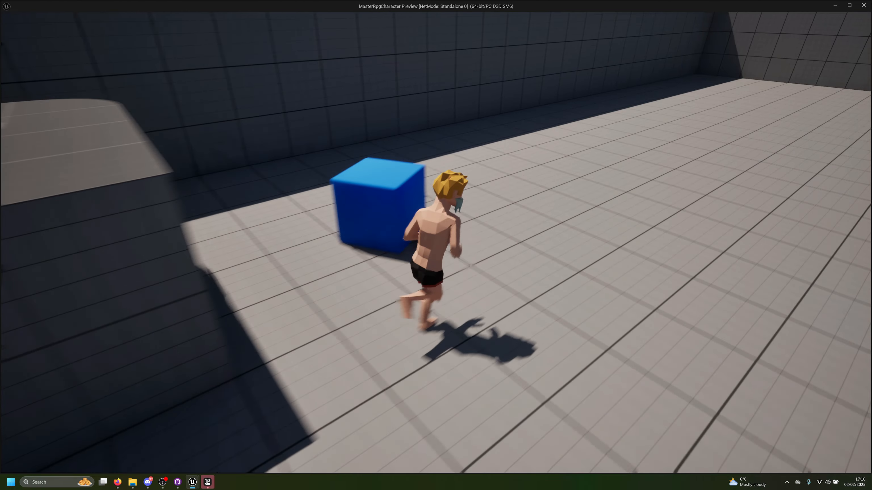
key("w")
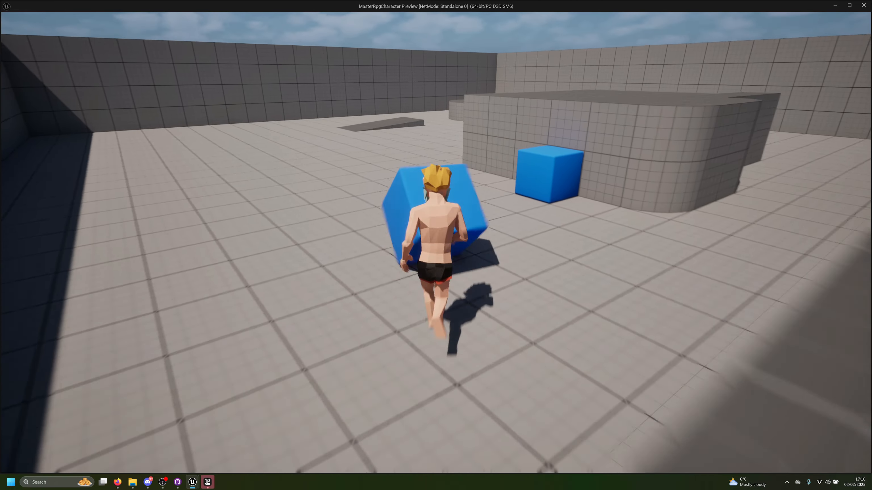
key("w")
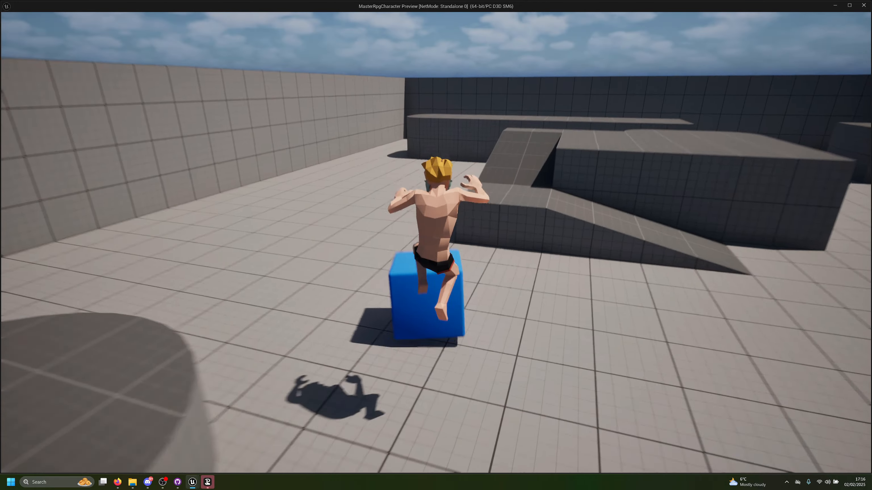
key("w")
key("space")
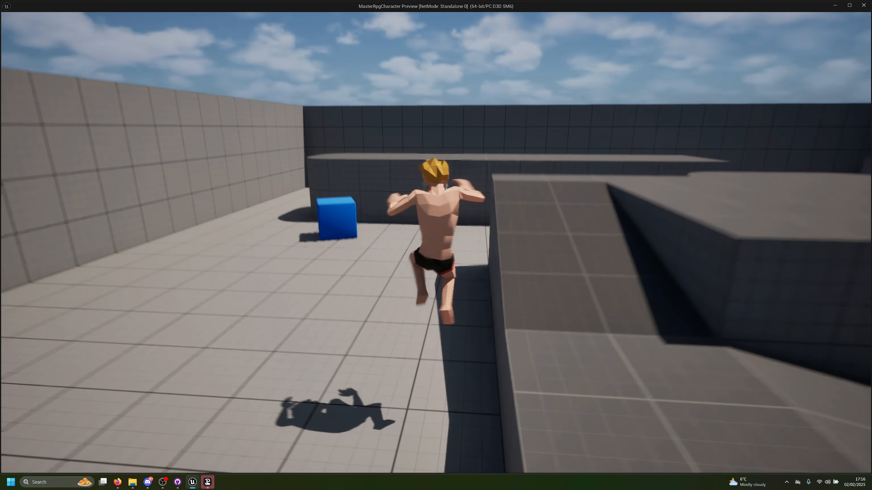
key("a")
key("d")
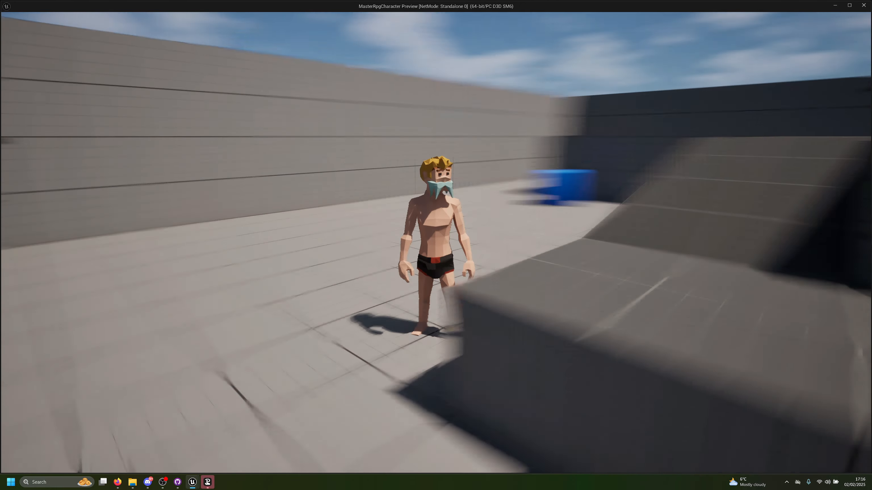
key("a")
key("Escape")
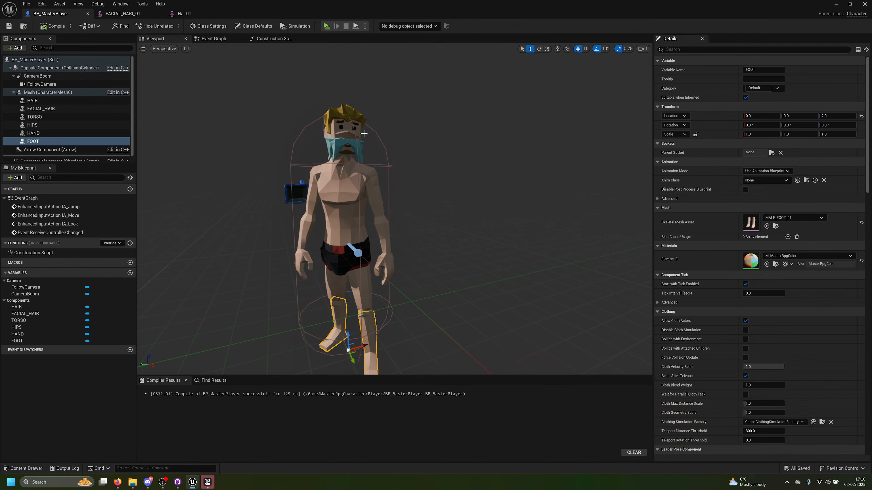
Step: Locate the FACIAL_HAIR component's mesh asset in its content folder and open FACIAL_HARI_02 for editing
left_click(342, 142)
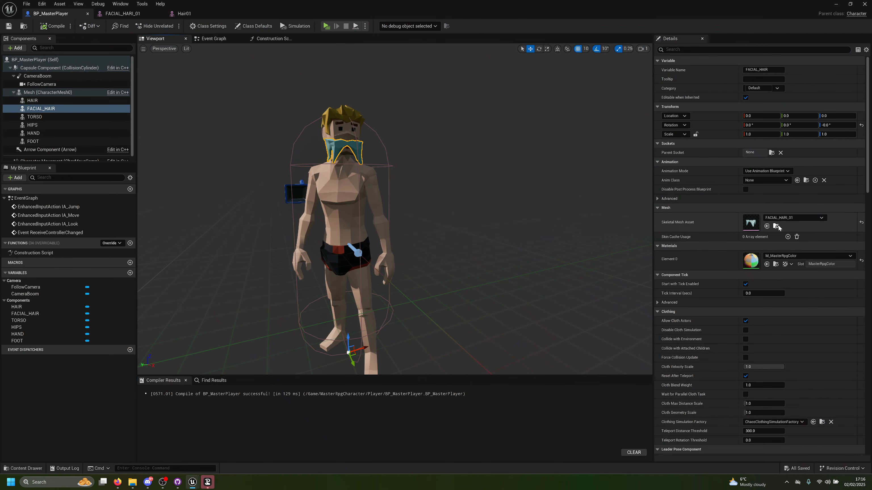
left_click(777, 226)
left_click(138, 317)
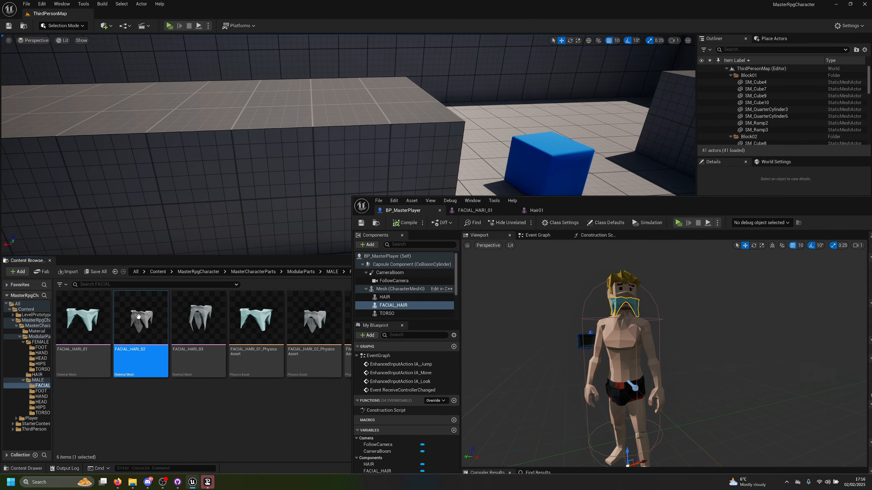
left_click(556, 208)
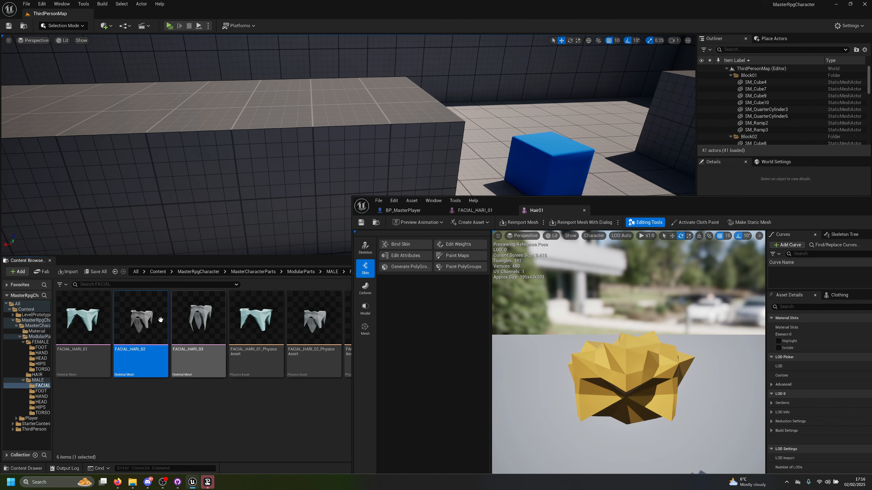
left_click_drag(154, 320, 257, 294)
left_click_drag(638, 204, 488, 99)
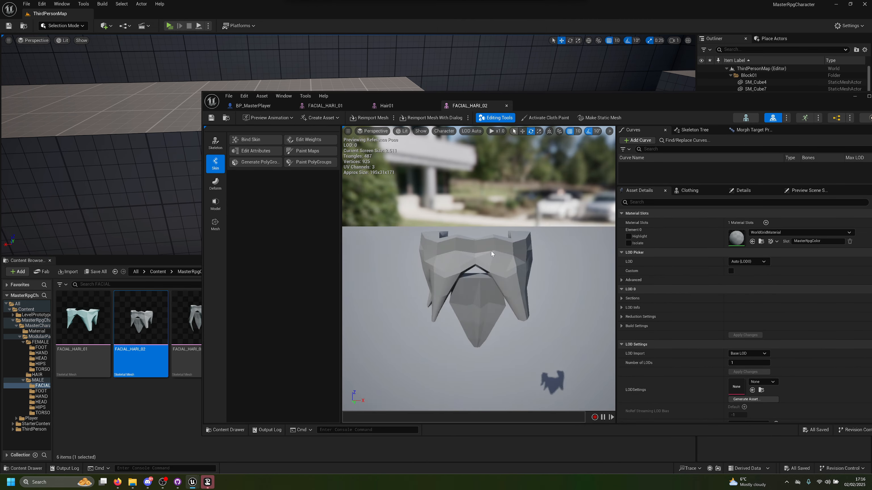
Step: Assign the M_MasterRpgColor material to Element 0 of FACIAL_HARI_02
left_click(763, 235)
type("master")
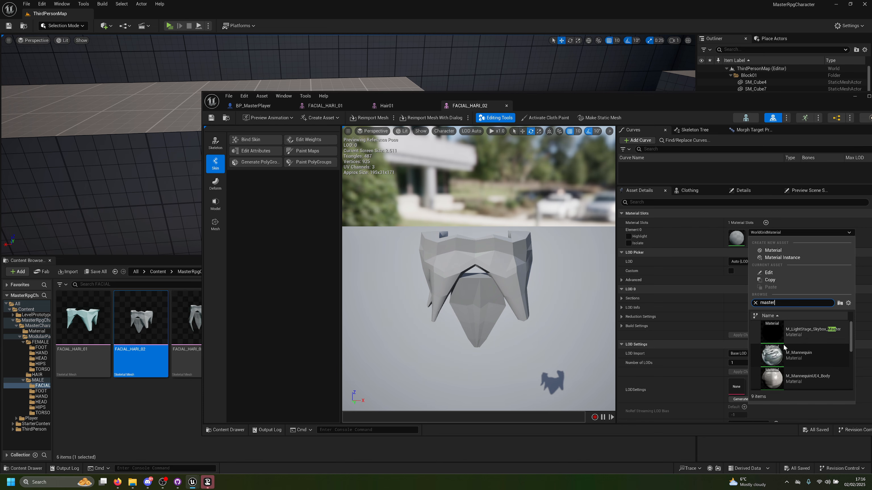
scroll(792, 344, "down", 3)
left_click(793, 345)
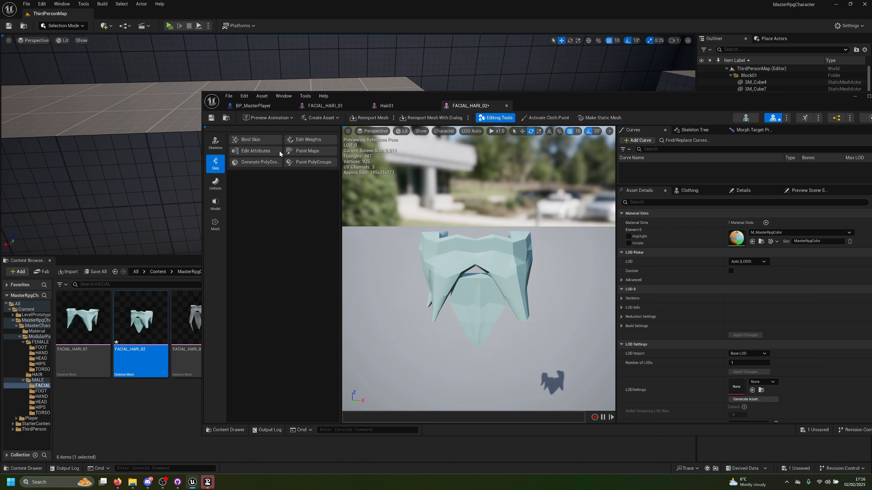
Step: Open FACIAL_HARI_03, assign M_MasterRpgColor to its material slot, and save the mesh
left_click(192, 320)
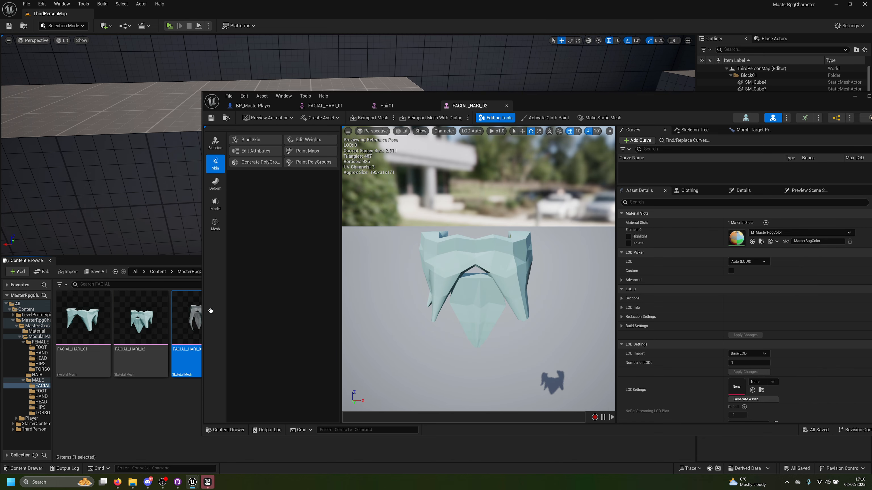
left_click(767, 233)
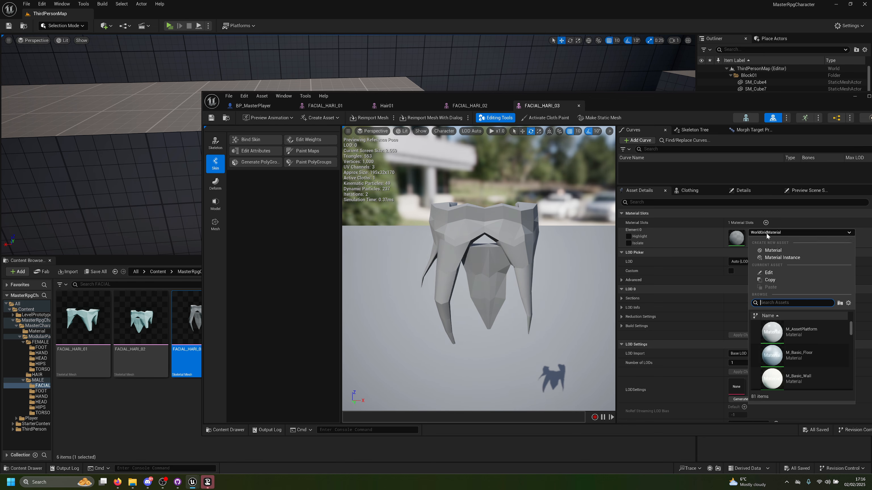
type("master")
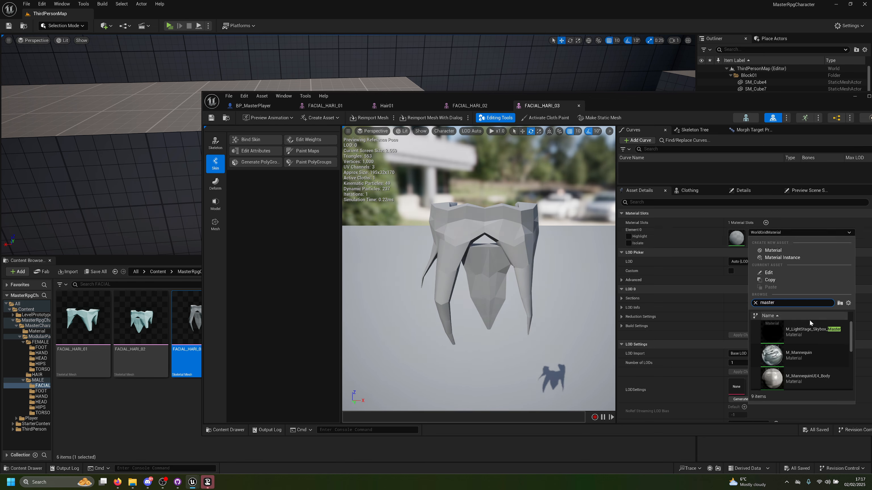
scroll(803, 353, "down", 2)
left_click(807, 348)
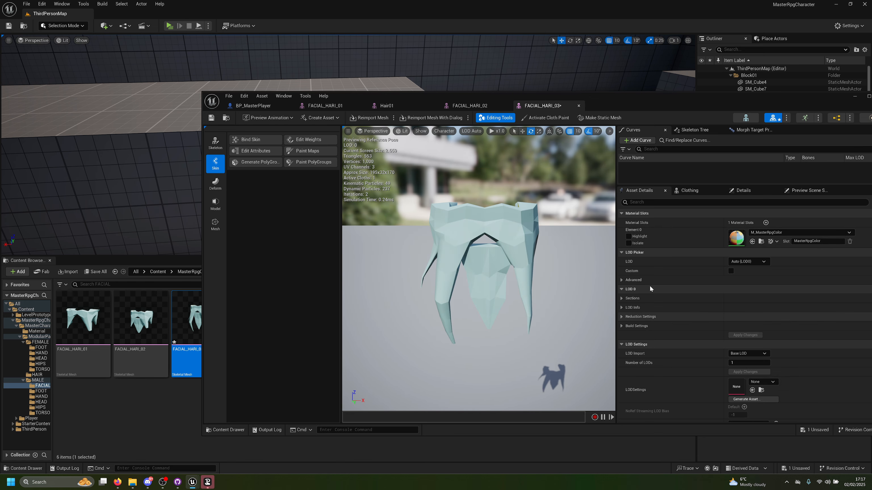
left_click(211, 118)
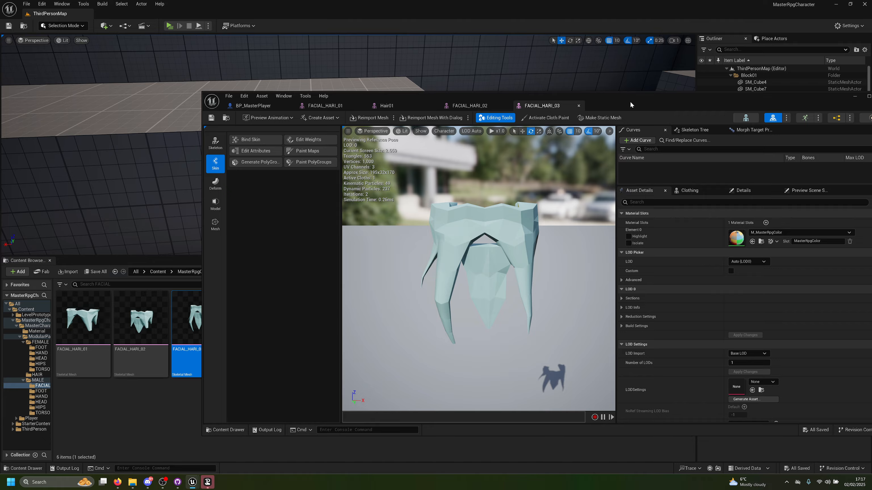
Step: Use FACIAL_HARI_03 as the FACIAL_HAIR component's mesh in BP_MasterPlayer, compile and save it, and briefly play-test the character
left_click_drag(630, 105, 618, 129)
double_click(619, 130)
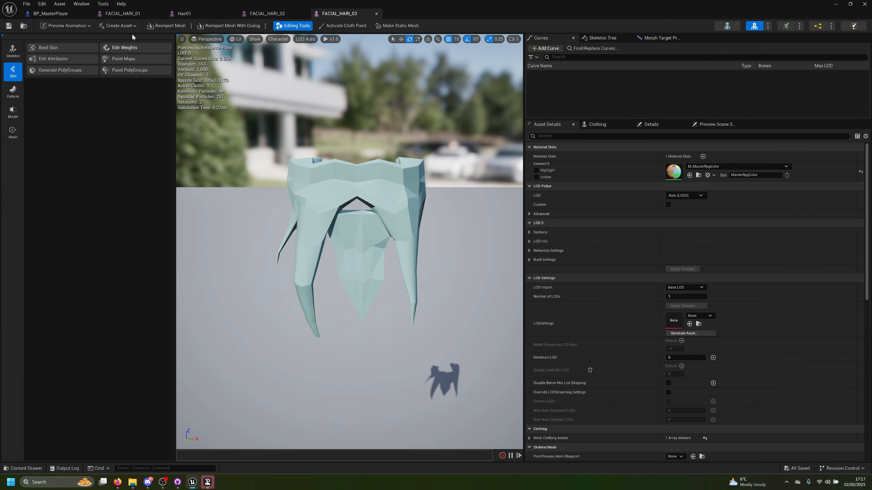
left_click(52, 13)
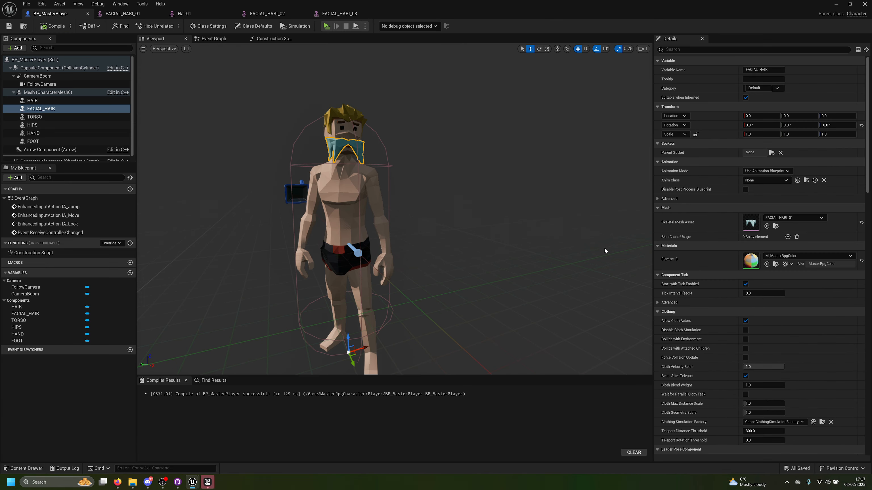
left_click(767, 226)
left_click(52, 27)
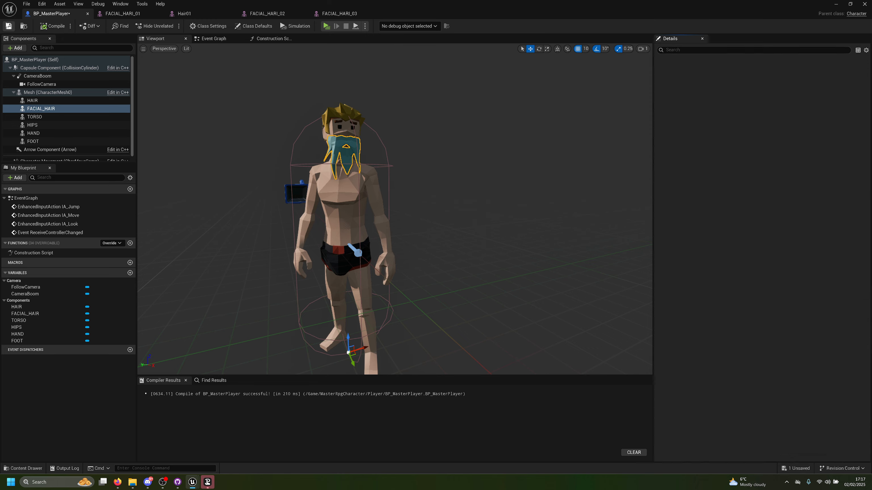
key("ctrl+s")
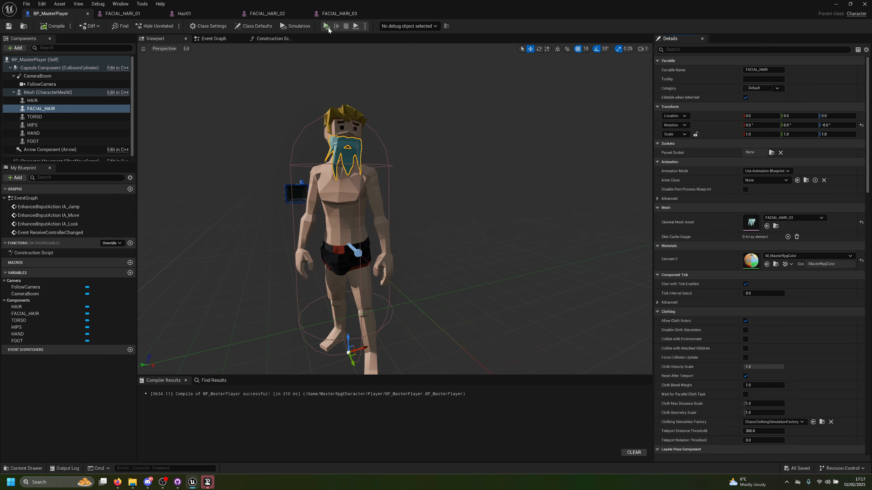
left_click(326, 26)
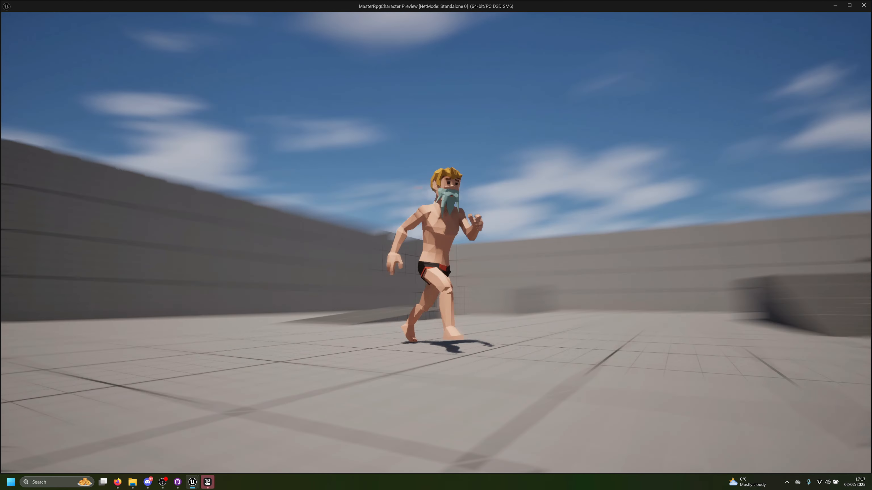
key("Escape")
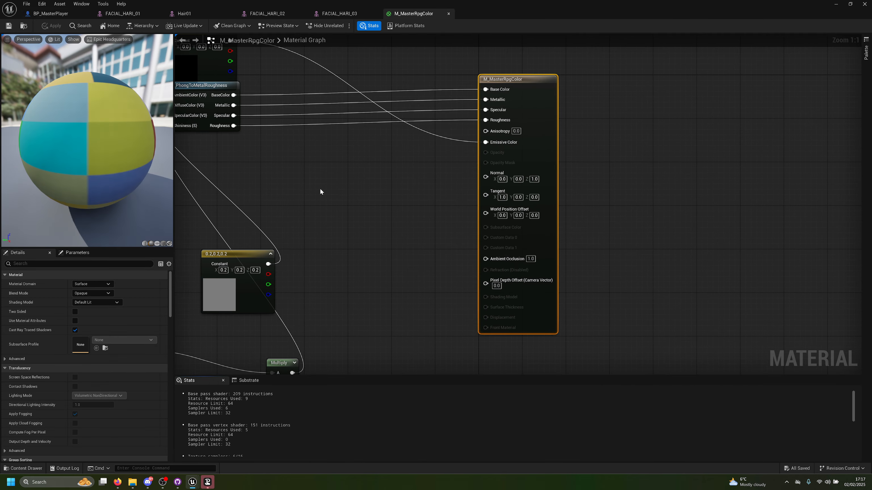
Step: Set the Color_FACIAL parameter in M_MasterRpgColor to purple with hex sRGB A44D93FF, and save the material
right_click_drag(321, 191, 868, 325)
scroll(579, 304, "down", 4)
right_click_drag(482, 310, 868, 219)
right_click_drag(650, 159, 633, 258)
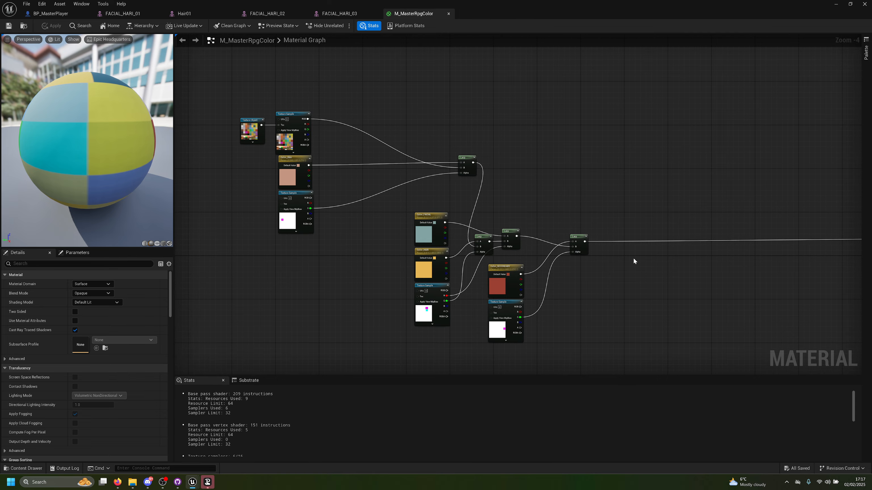
scroll(363, 215, "up", 4)
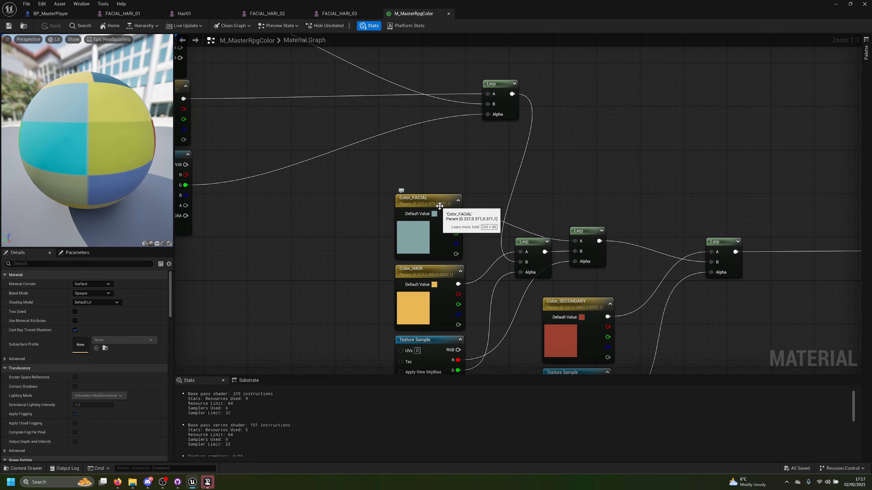
left_click(76, 253)
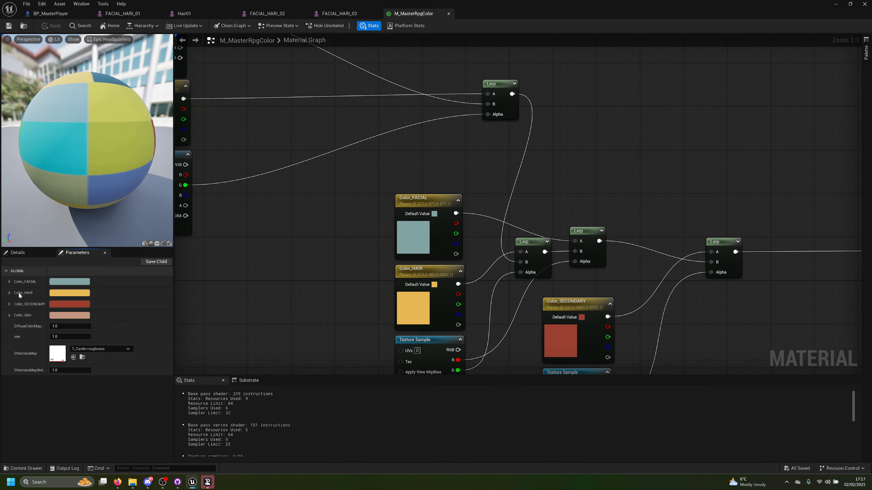
left_click(75, 284)
left_click(135, 328)
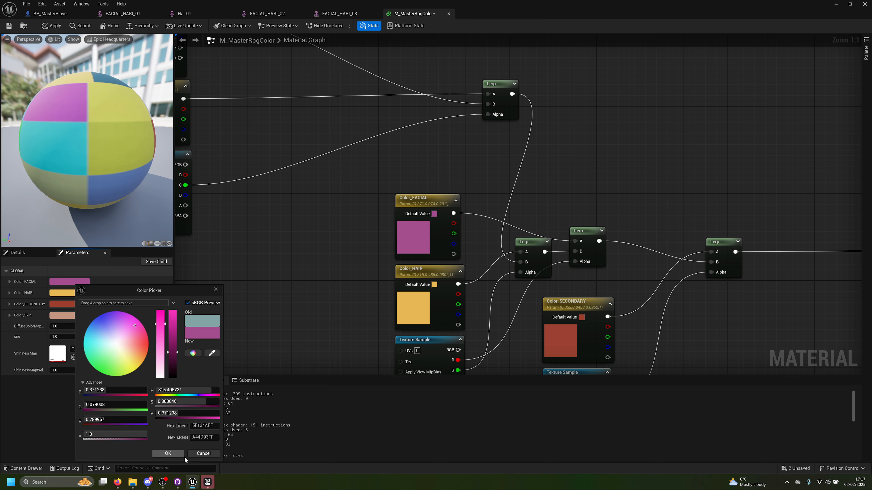
left_click(168, 454)
left_click(9, 26)
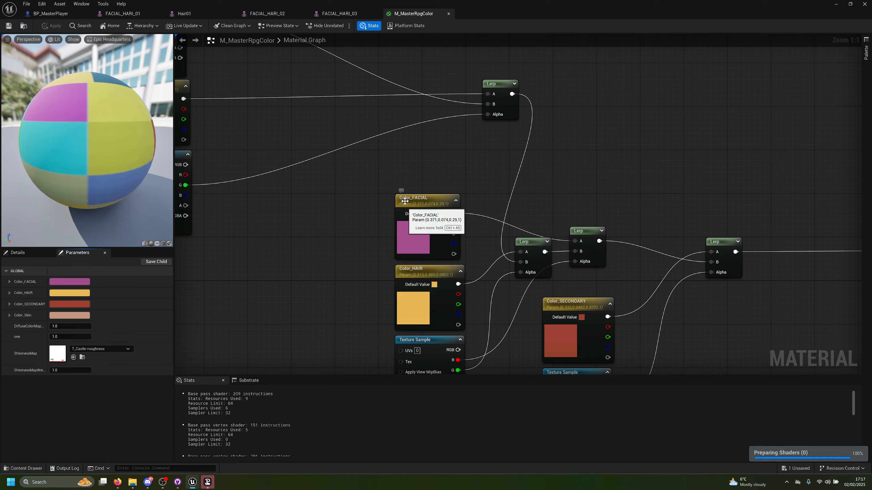
Step: Play-test the level and turn the character to check the purple facial hair, and end the play session
left_click_drag(401, 3, 403, 77)
left_click(170, 26)
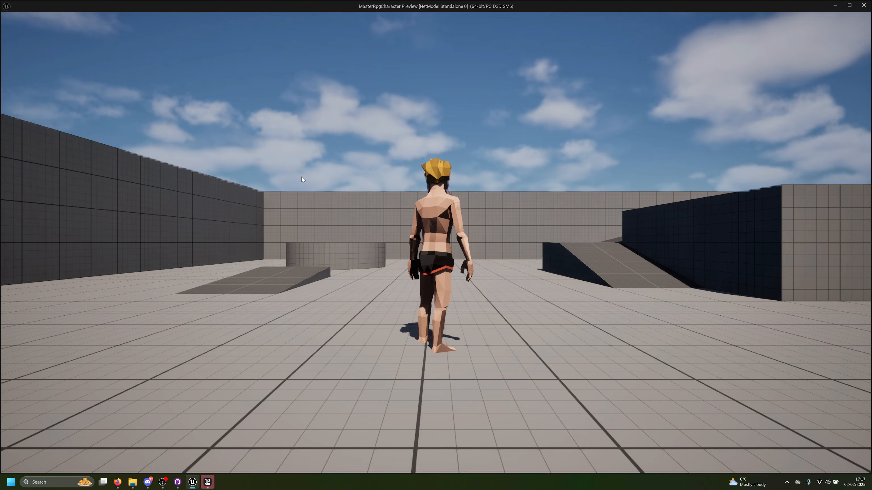
key("s")
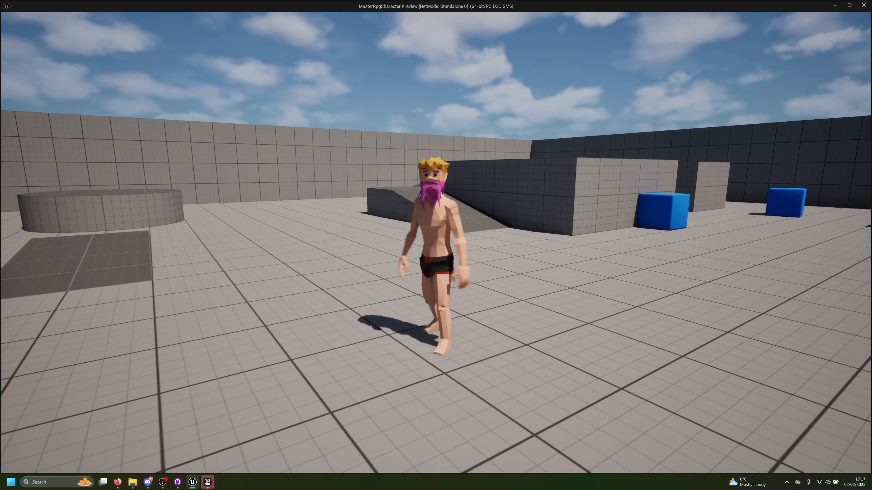
key("Escape")
Step: Set the Color_FACIAL parameter's default value to olive green with hex sRGB A4AA44FF, and save the material
left_click(466, 306)
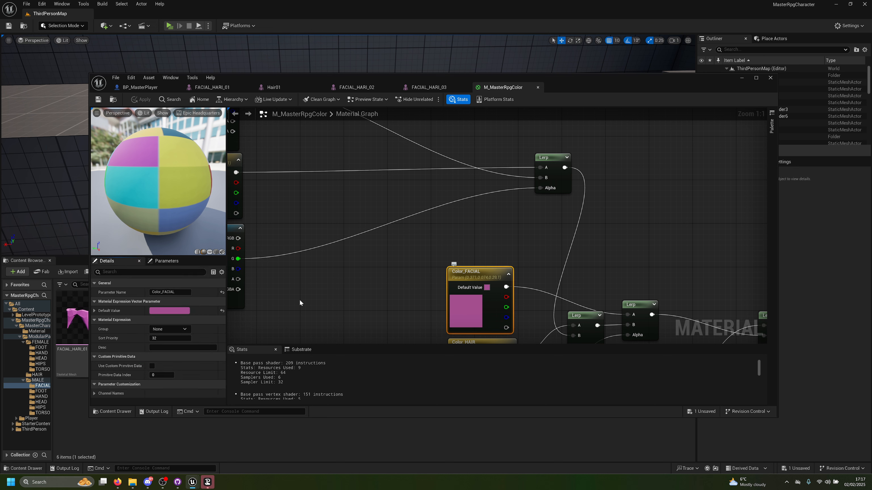
left_click(169, 311)
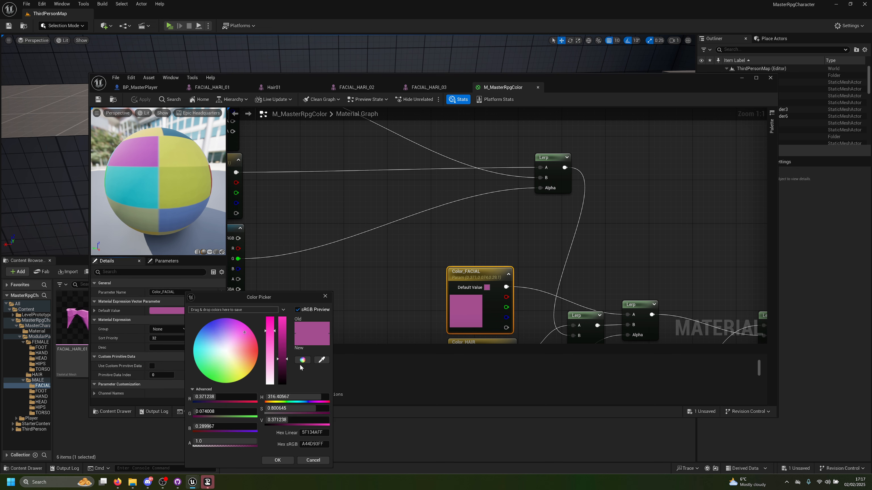
left_click(325, 362)
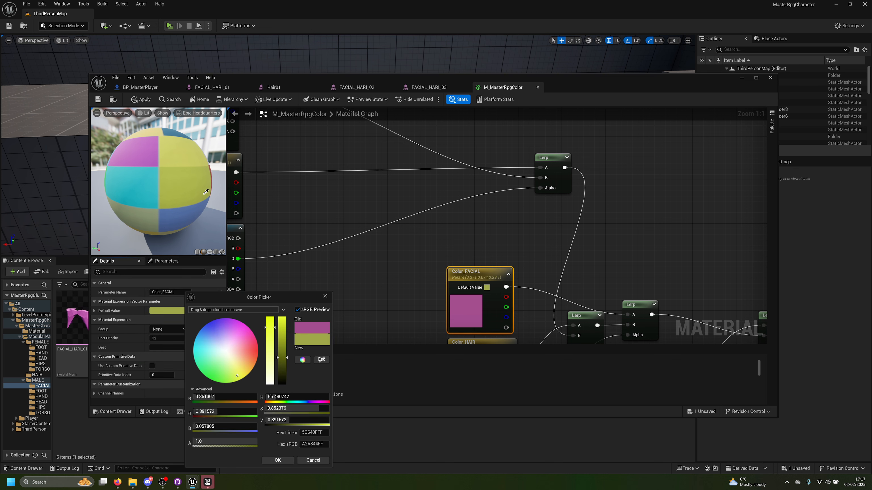
left_click(277, 460)
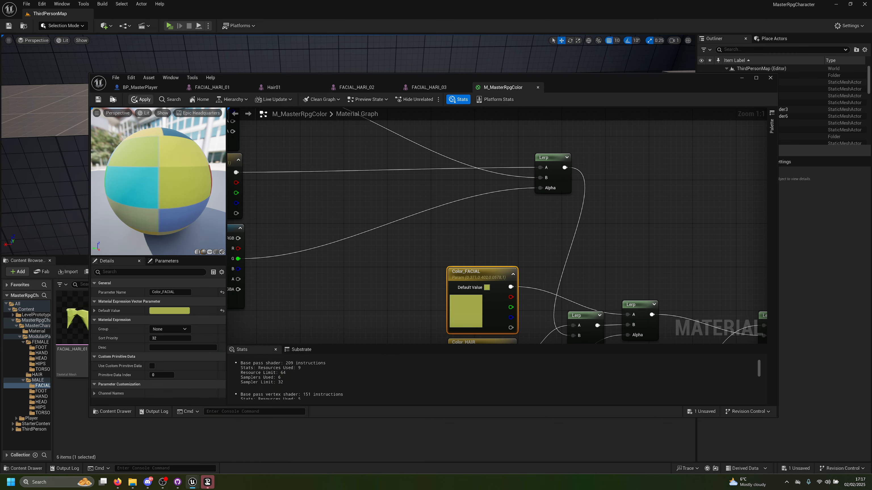
left_click(98, 99)
Step: Play-test the level, running and jumping with the character over the ramps and platforms to check the green beard in motion
left_click(169, 26)
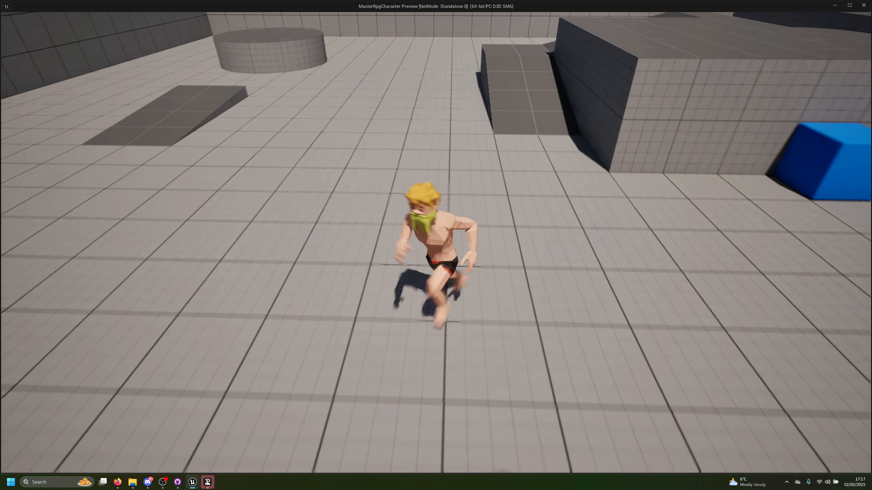
key("w")
key("space")
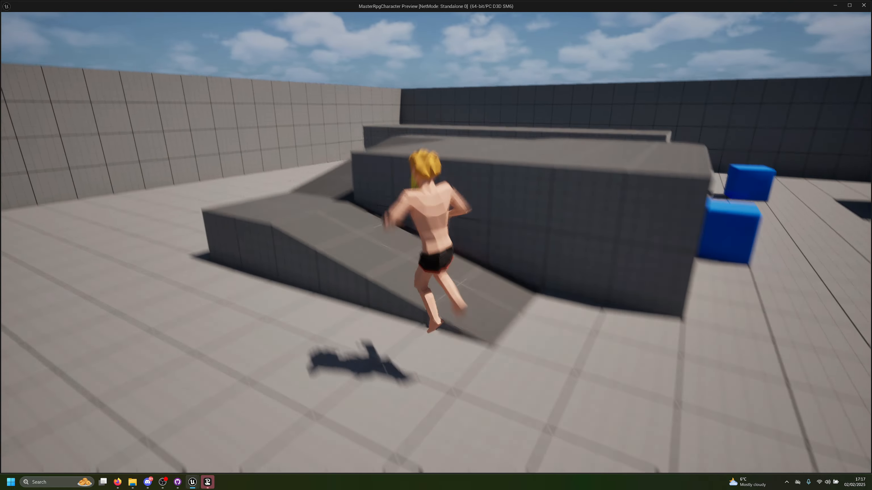
key("w")
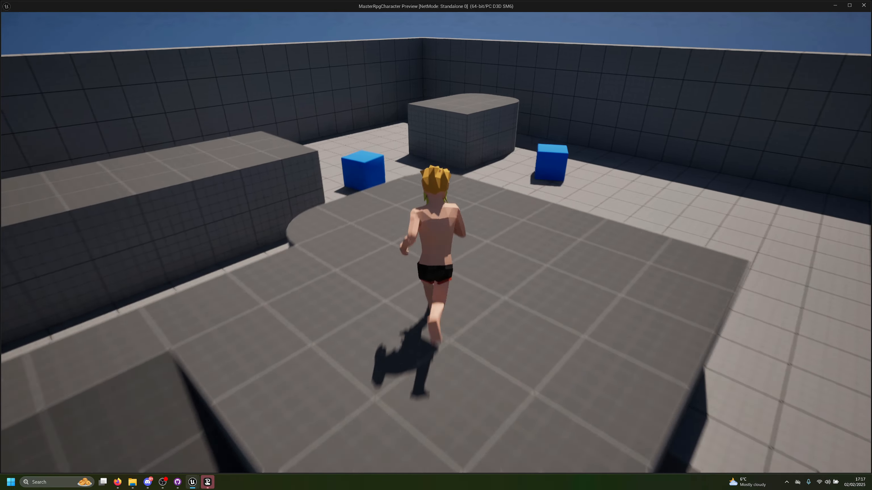
key("w")
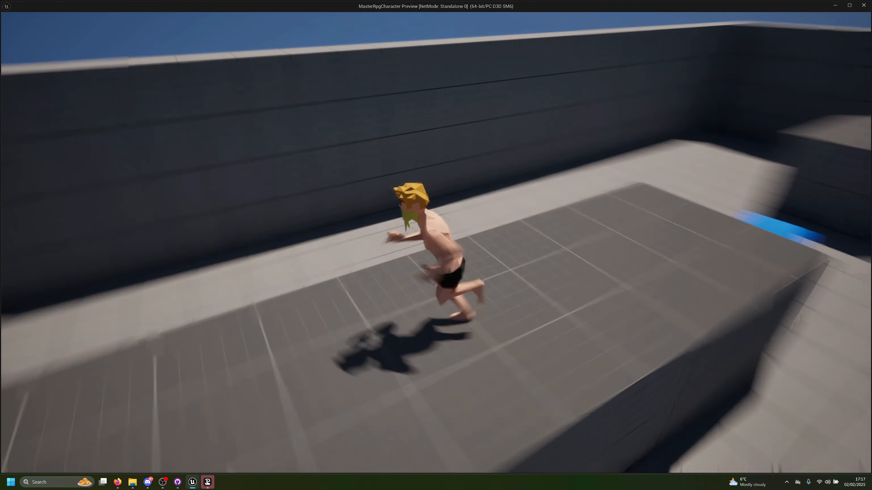